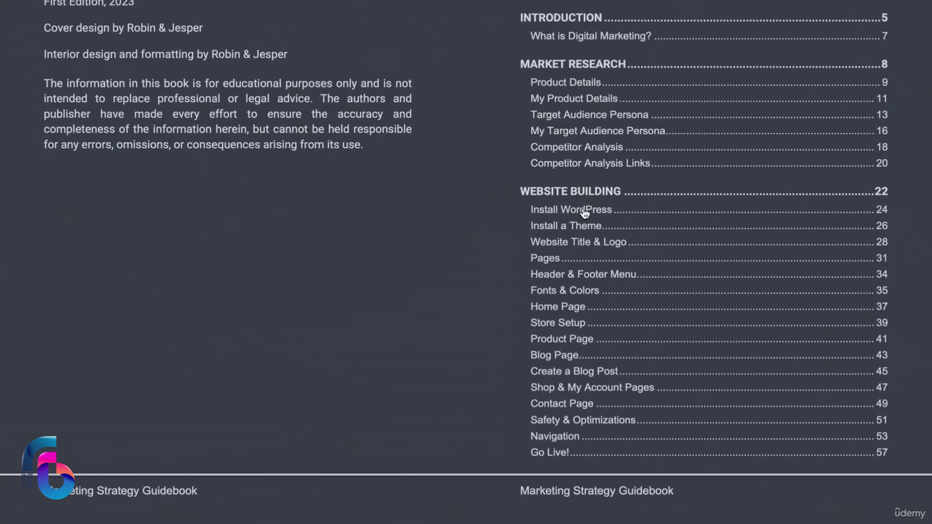
# From the guidebook's Install WordPress section, follow the Bluehost discount link and open the hosting plans.
pyautogui.click(585, 214)
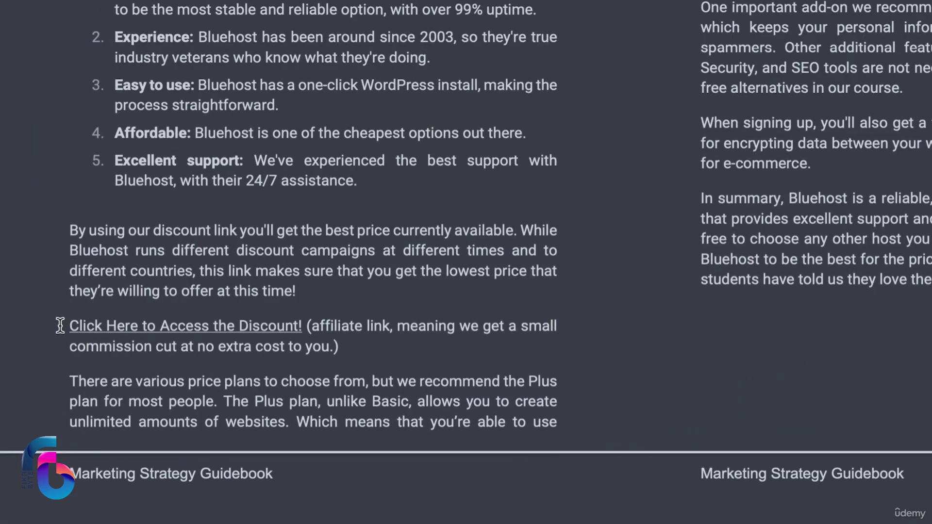
pyautogui.moveTo(37, 378); pyautogui.dragTo(178, 376)
pyautogui.moveTo(247, 322); pyautogui.dragTo(302, 323)
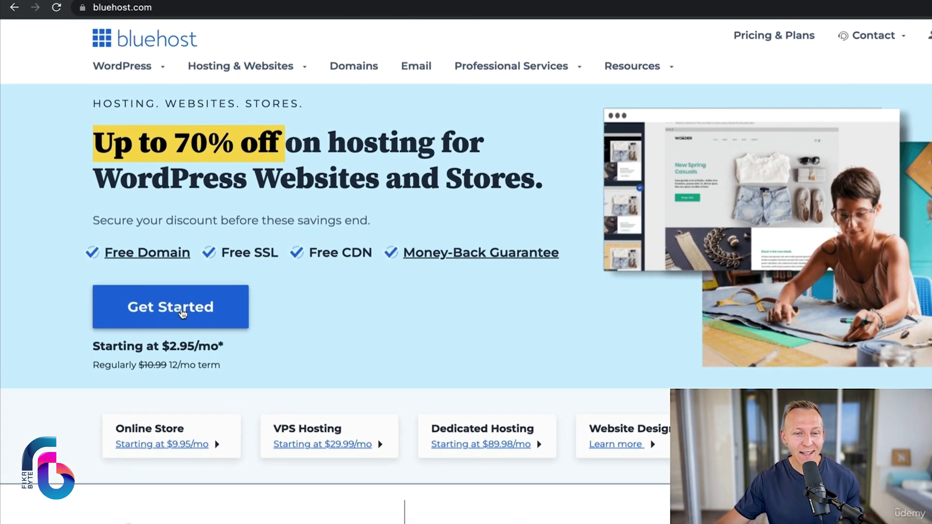
pyautogui.click(184, 316)
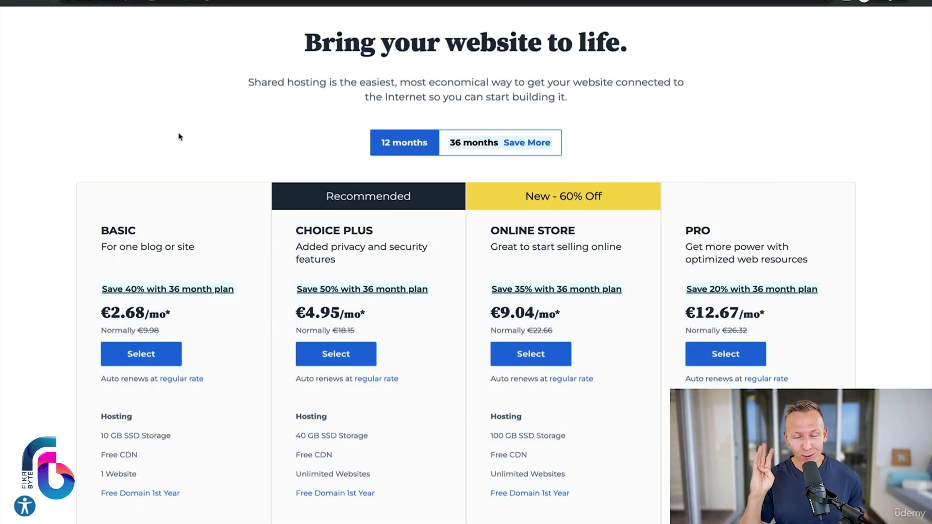
# Examine the names and descriptions of the Basic, Choice Plus, Online Store and Pro hosting plans.
pyautogui.moveTo(104, 230); pyautogui.dragTo(202, 246)
pyautogui.click(204, 236)
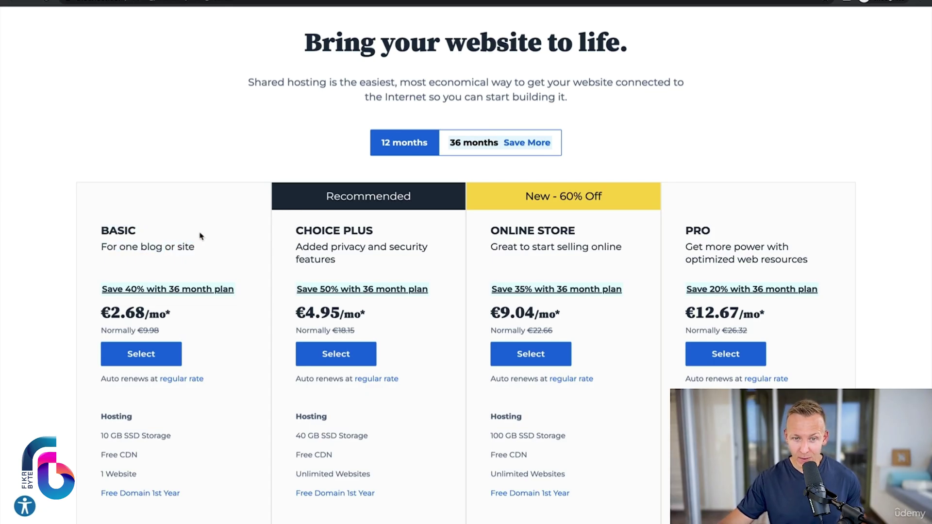
pyautogui.moveTo(287, 221); pyautogui.dragTo(411, 260)
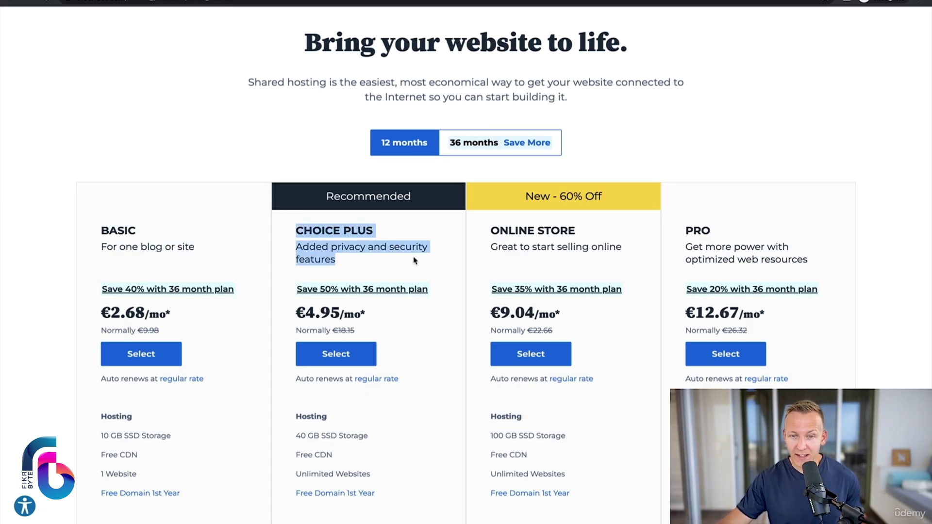
pyautogui.click(413, 235)
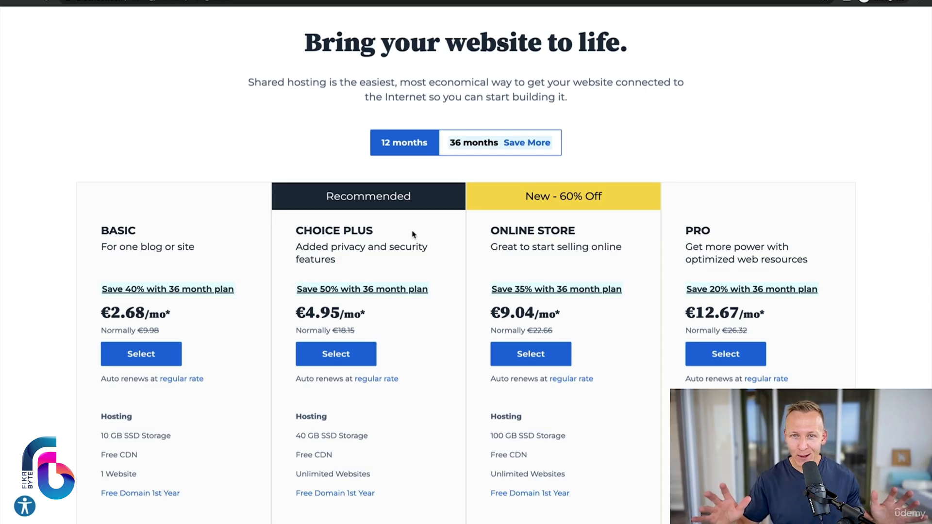
pyautogui.moveTo(487, 226); pyautogui.dragTo(630, 253)
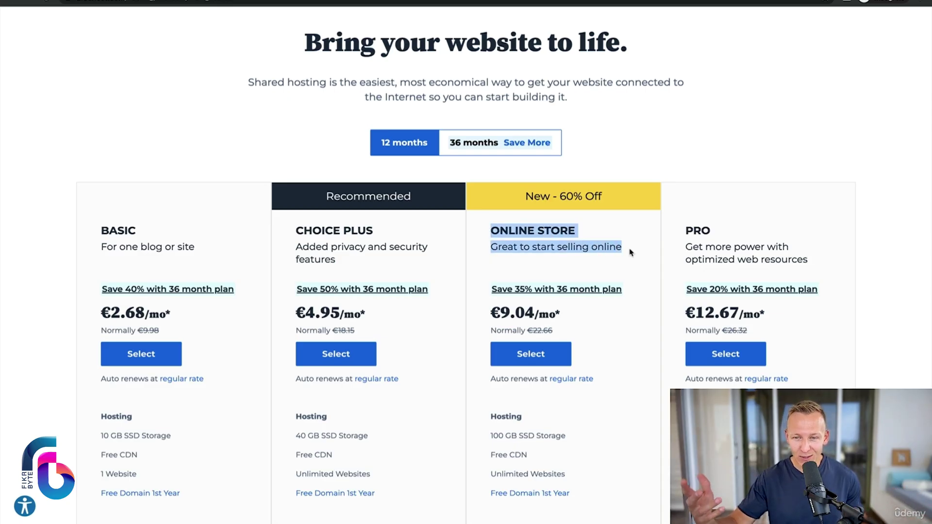
pyautogui.moveTo(682, 227); pyautogui.dragTo(816, 266)
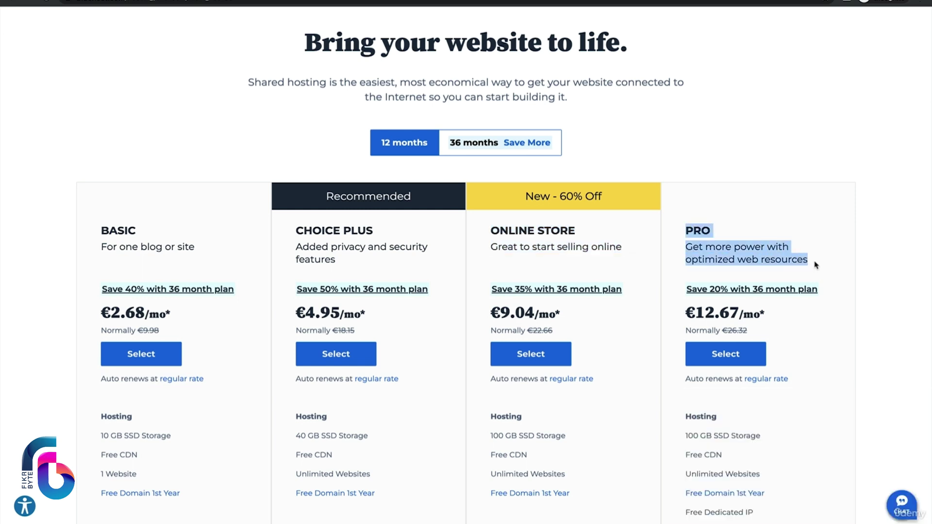
pyautogui.moveTo(484, 232); pyautogui.dragTo(626, 255)
pyautogui.moveTo(681, 227); pyautogui.dragTo(801, 268)
pyautogui.click(702, 305)
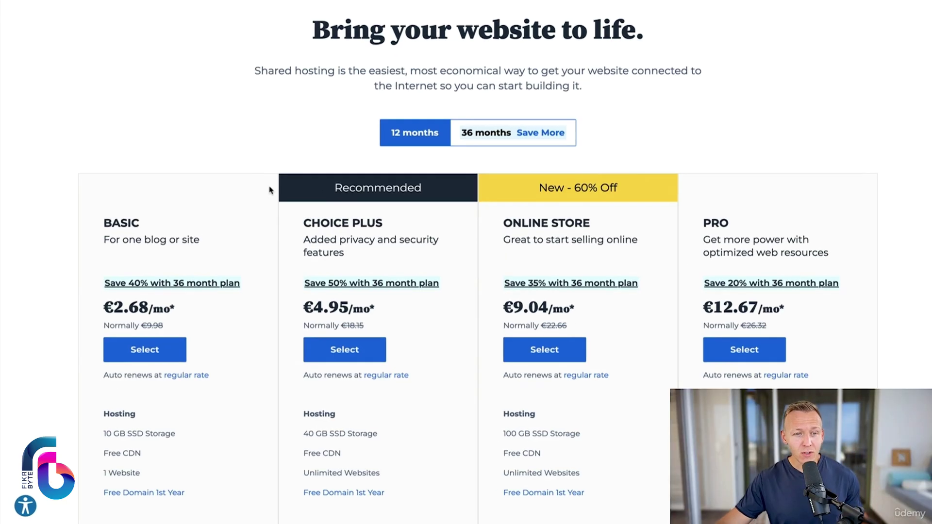
# Compare the Basic and Choice Plus plans, including how many websites each one allows.
pyautogui.moveTo(109, 207); pyautogui.dragTo(162, 209)
pyautogui.moveTo(319, 207); pyautogui.dragTo(406, 213)
pyautogui.click(439, 197)
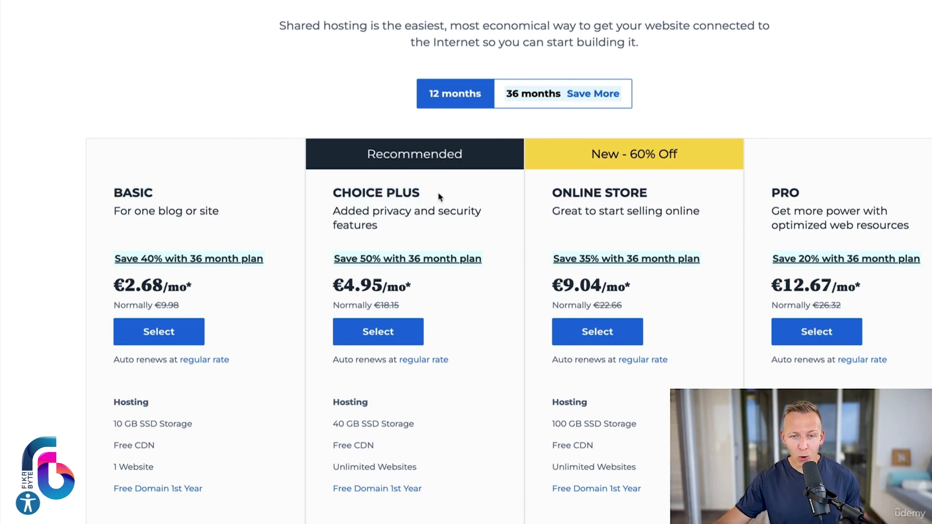
pyautogui.moveTo(439, 197); pyautogui.dragTo(329, 203)
pyautogui.click(408, 191)
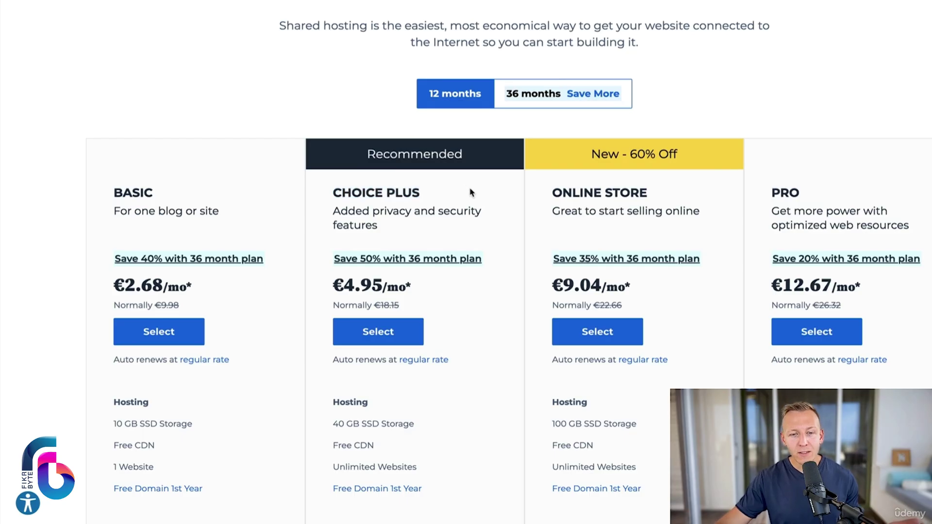
pyautogui.scroll(-2, 470, 191)
pyautogui.scroll(-2, 470, 191)
pyautogui.moveTo(419, 297); pyautogui.dragTo(332, 300)
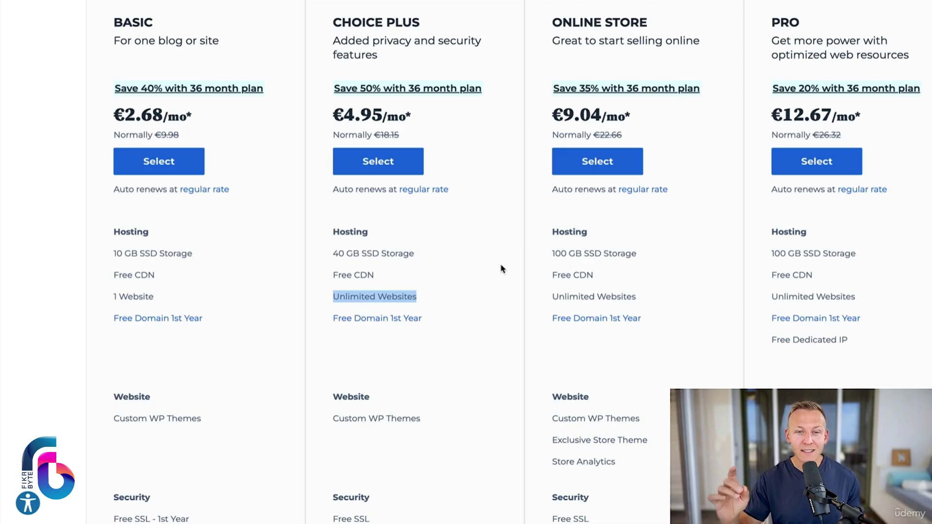
pyautogui.moveTo(161, 23); pyautogui.dragTo(109, 29)
pyautogui.click(171, 24)
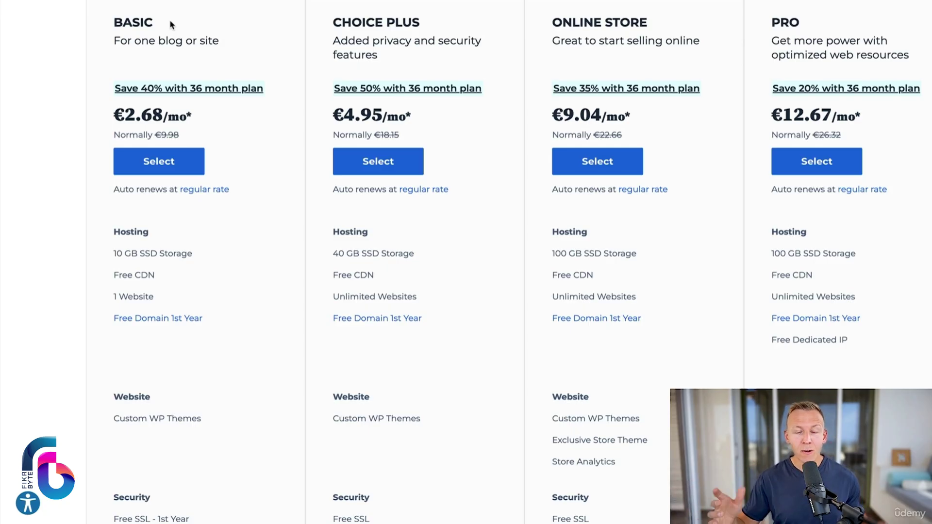
pyautogui.moveTo(331, 23); pyautogui.dragTo(427, 27)
pyautogui.click(428, 27)
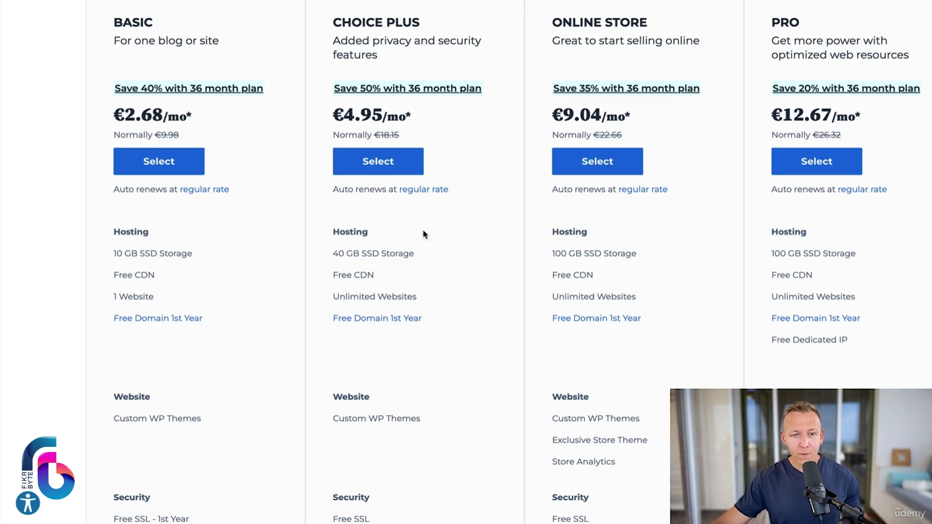
# Examine the hosting features of Basic and Choice Plus: CDN, free domain, SSD storage and website allowance.
pyautogui.moveTo(376, 277); pyautogui.dragTo(330, 278)
pyautogui.click(337, 274)
pyautogui.moveTo(466, 319); pyautogui.dragTo(327, 322)
pyautogui.click(416, 281)
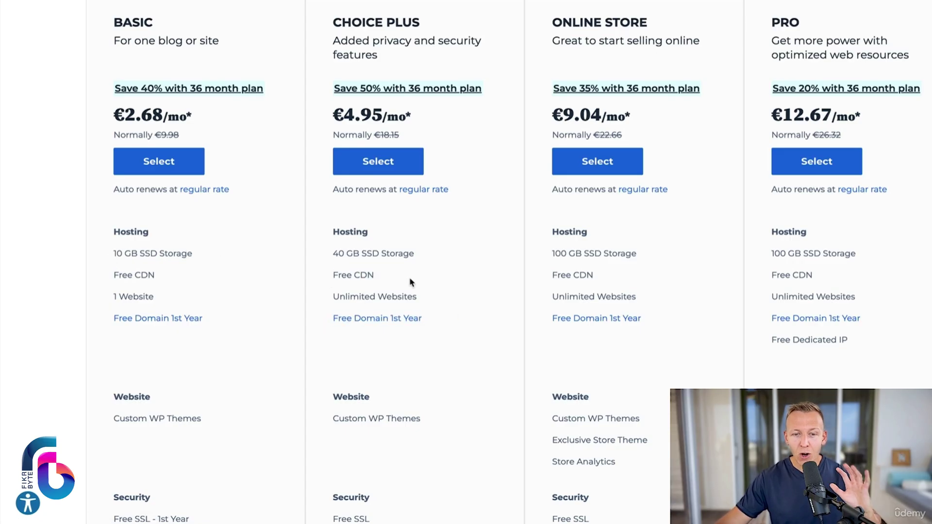
pyautogui.moveTo(113, 253); pyautogui.dragTo(193, 254)
pyautogui.click(194, 253)
pyautogui.moveTo(415, 254); pyautogui.dragTo(335, 253)
pyautogui.click(449, 254)
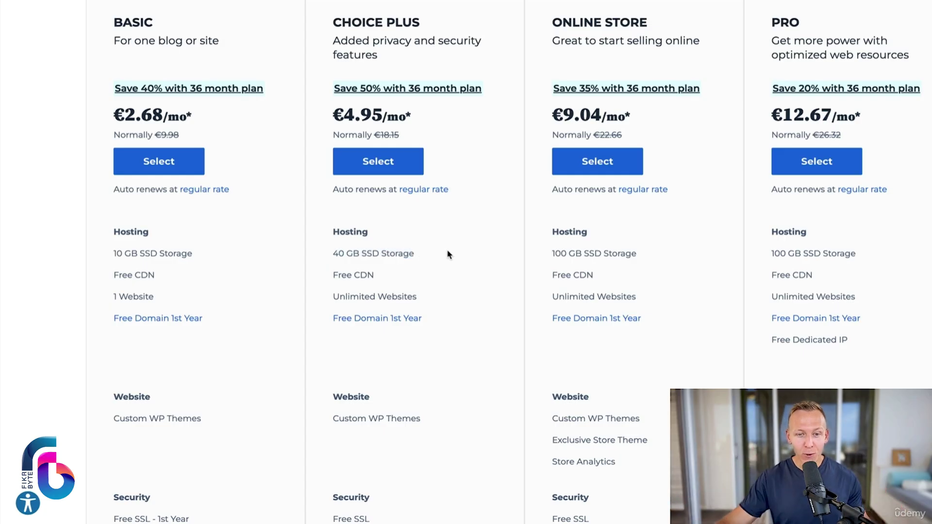
pyautogui.moveTo(431, 298); pyautogui.dragTo(333, 300)
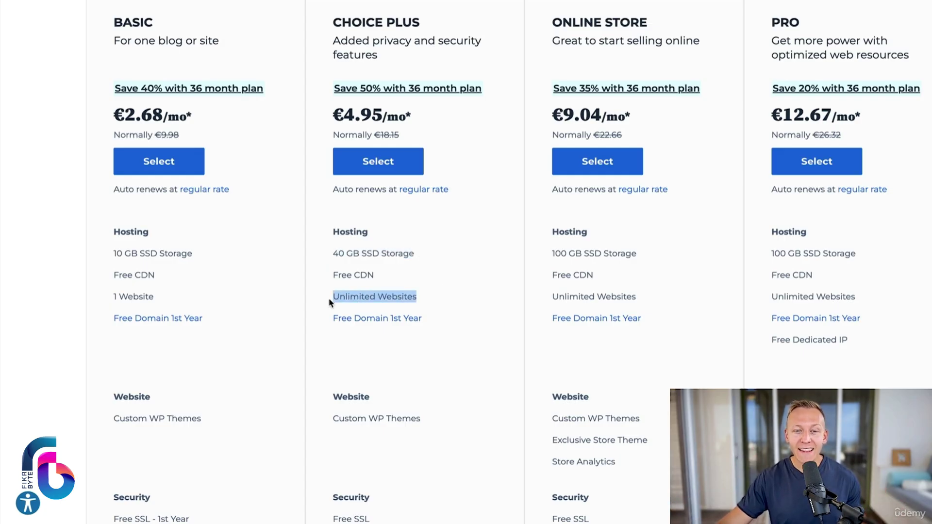
pyautogui.click(450, 286)
pyautogui.scroll(2, 461, 279)
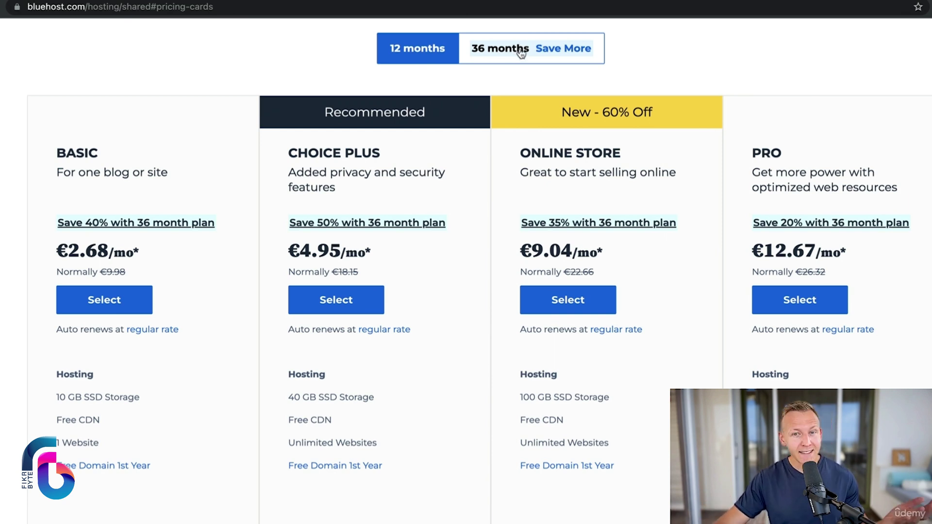
# Check the Choice Plus price with 36-month billing, and select the Choice Plus plan with 12-month billing.
pyautogui.click(509, 61)
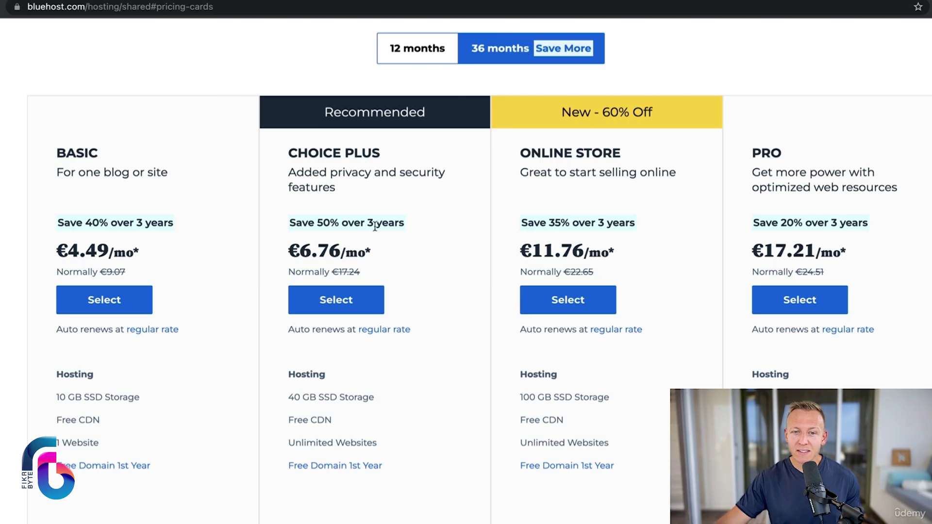
pyautogui.moveTo(370, 254); pyautogui.dragTo(289, 253)
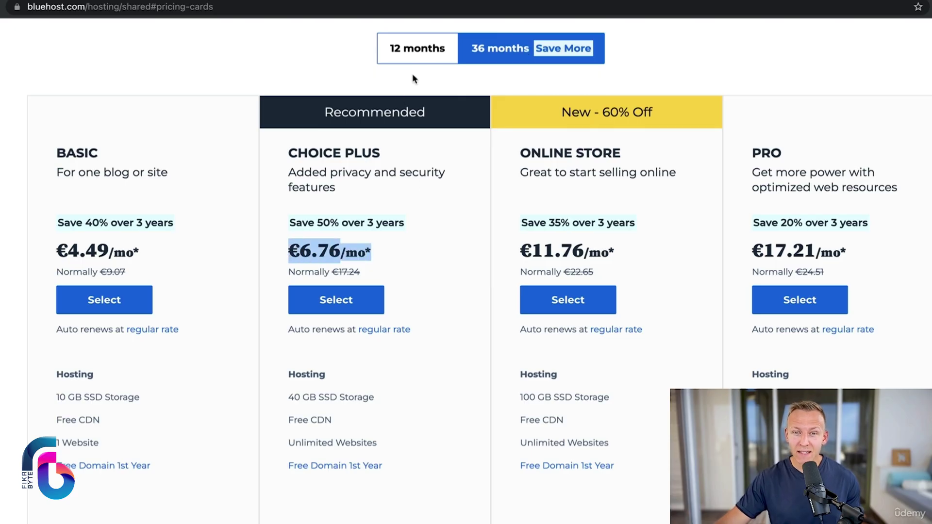
pyautogui.click(415, 48)
pyautogui.click(289, 242)
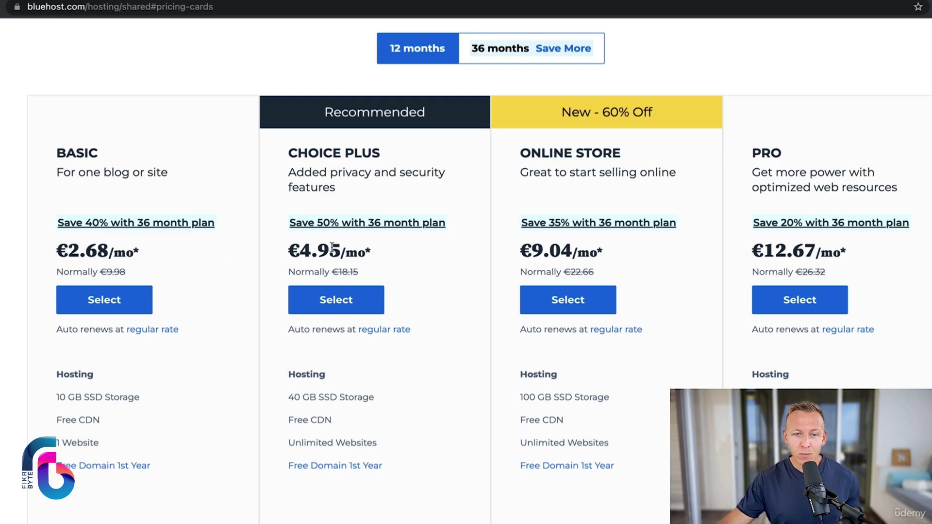
pyautogui.click(339, 304)
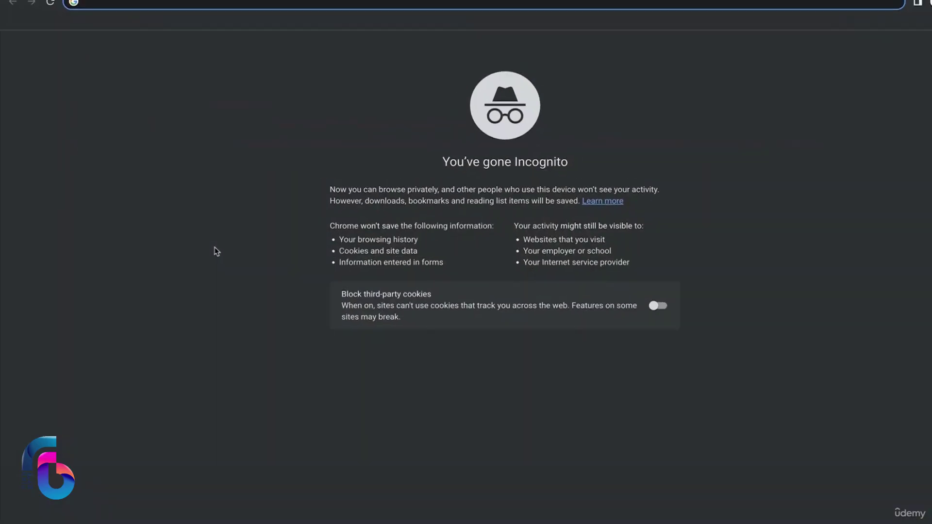
# Open robinandjesper.com in the incognito window and examine the domain name in its address.
pyautogui.write('robinandjesper.com')
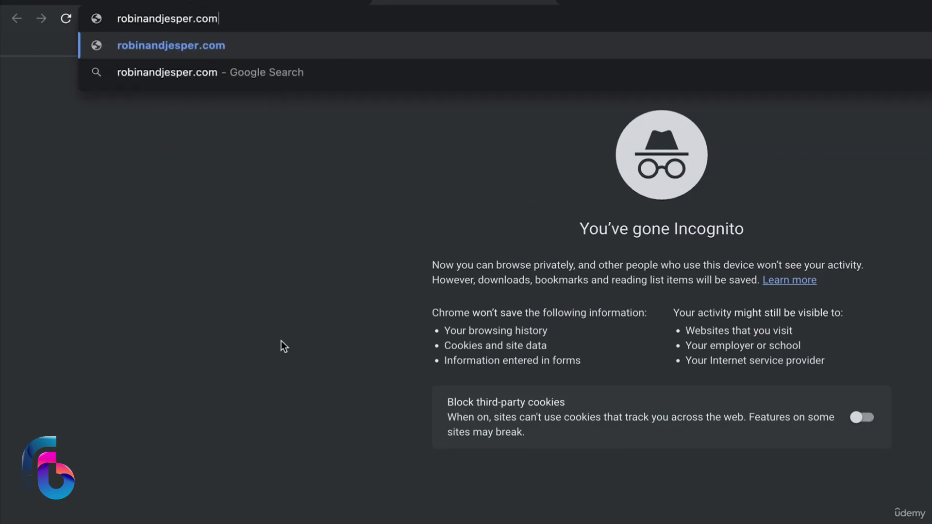
pyautogui.press('Return')
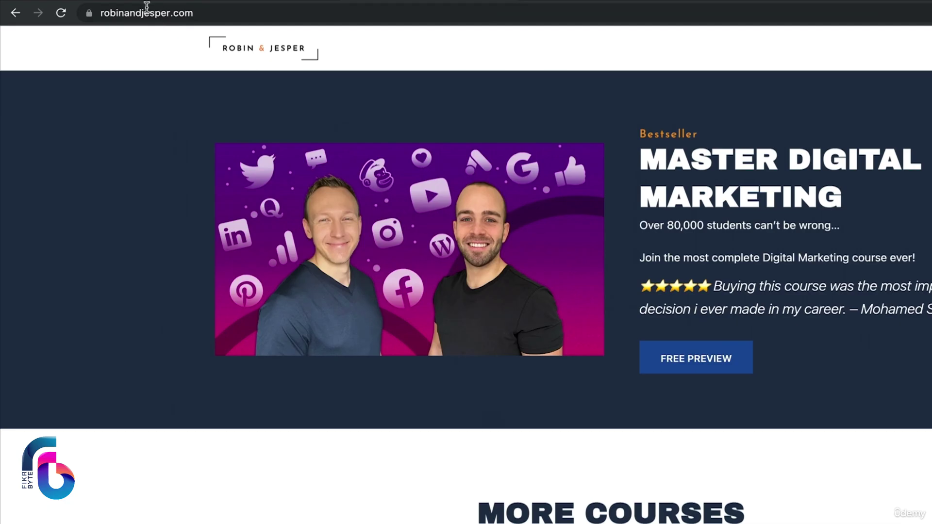
pyautogui.click(147, 8)
pyautogui.doubleClick(148, 10)
pyautogui.click(205, 12)
pyautogui.moveTo(227, 13); pyautogui.dragTo(125, 13)
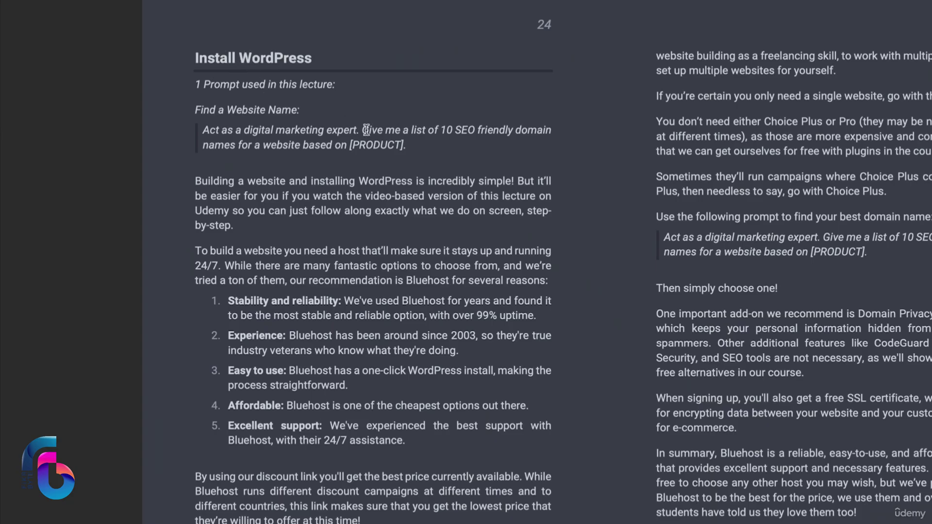
# Copy the domain name prompt from the guidebook's Install WordPress section into a new ChatGPT message.
pyautogui.moveTo(414, 147); pyautogui.dragTo(201, 132)
pyautogui.hotkey('ctrl', 'c')
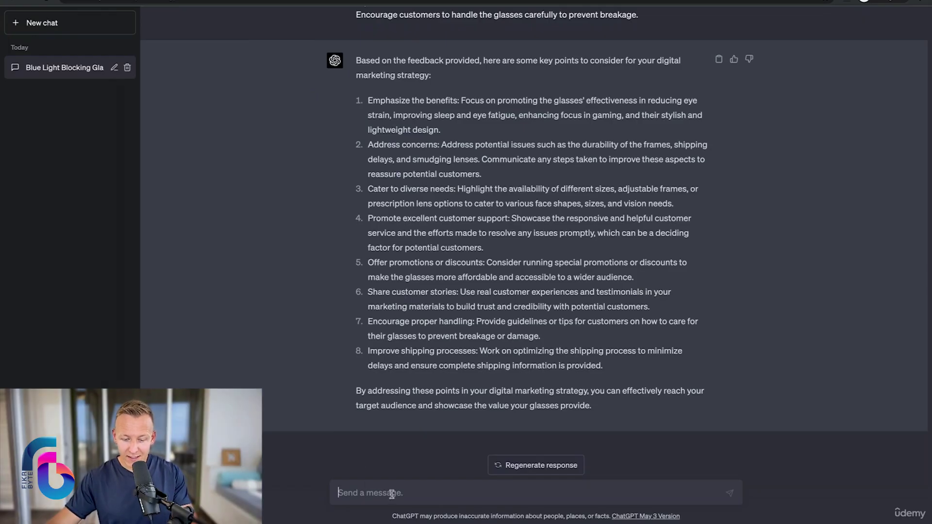
pyautogui.click(382, 486)
pyautogui.hotkey('ctrl', 'v')
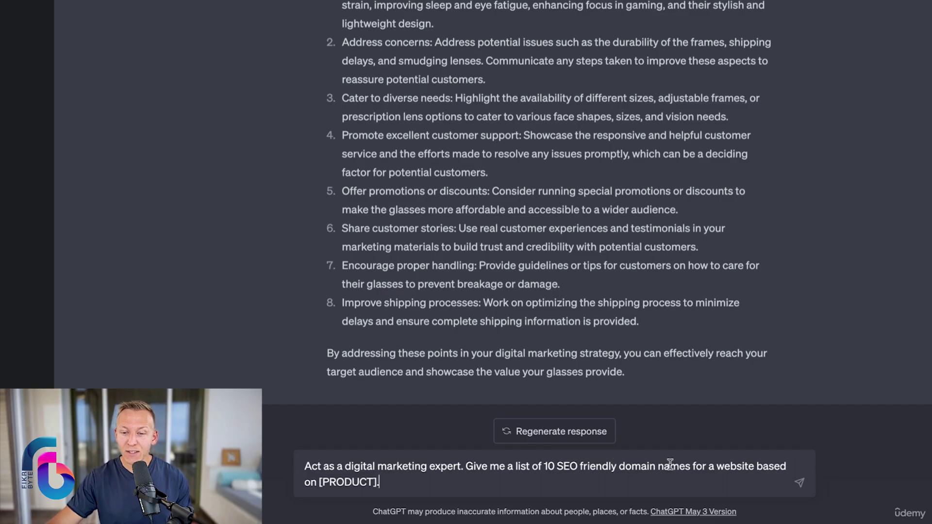
# Replace the [PRODUCT] placeholder in the prompt with "blue light blocking glasses." and send the message.
pyautogui.click(377, 481)
pyautogui.press('BackSpace')
pyautogui.press('BackSpace')
pyautogui.press('BackSpace')
pyautogui.press('BackSpace')
pyautogui.press('BackSpace')
pyautogui.press('BackSpace')
pyautogui.press('BackSpace')
pyautogui.press('BackSpace')
pyautogui.write('blue light blocking glasses.')
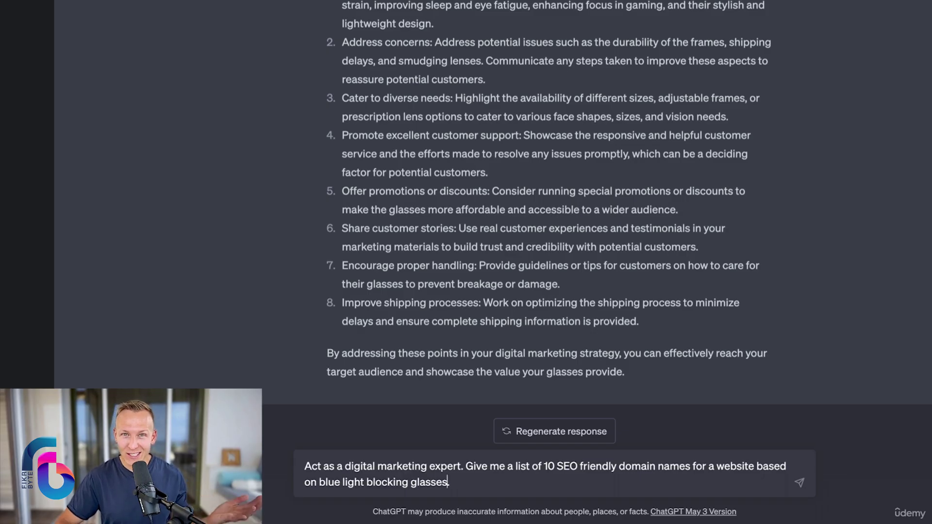
pyautogui.press('Return')
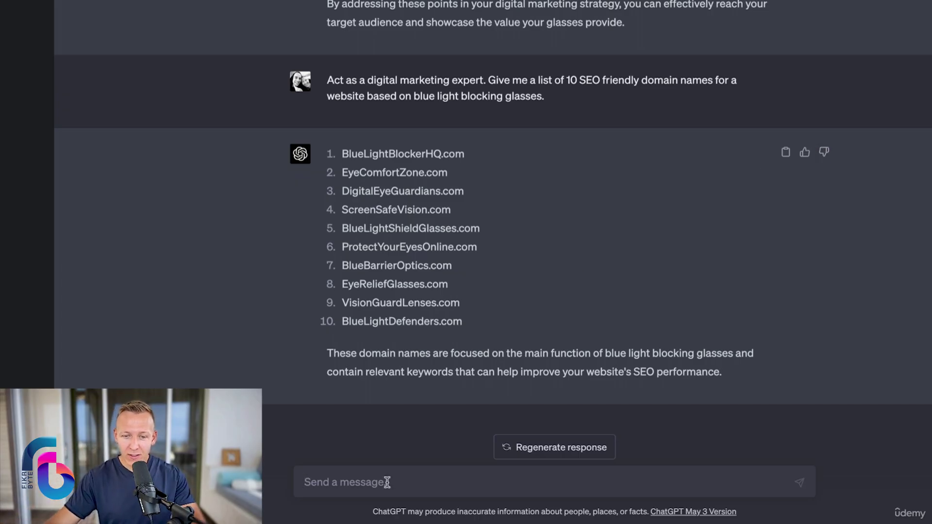
# Send the follow-up message "make them niched towards gamers." in the same chat.
pyautogui.write('give me 10 more')
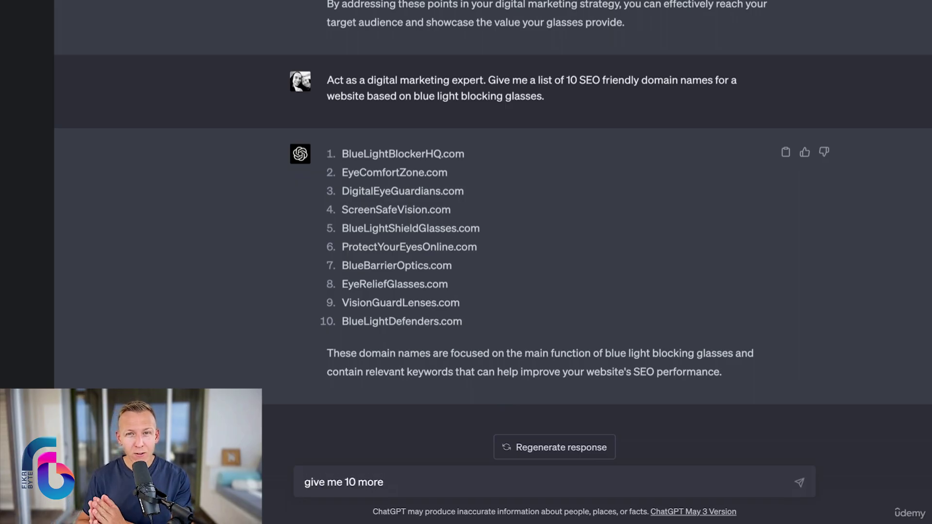
pyautogui.hotkey('ctrl', 'a')
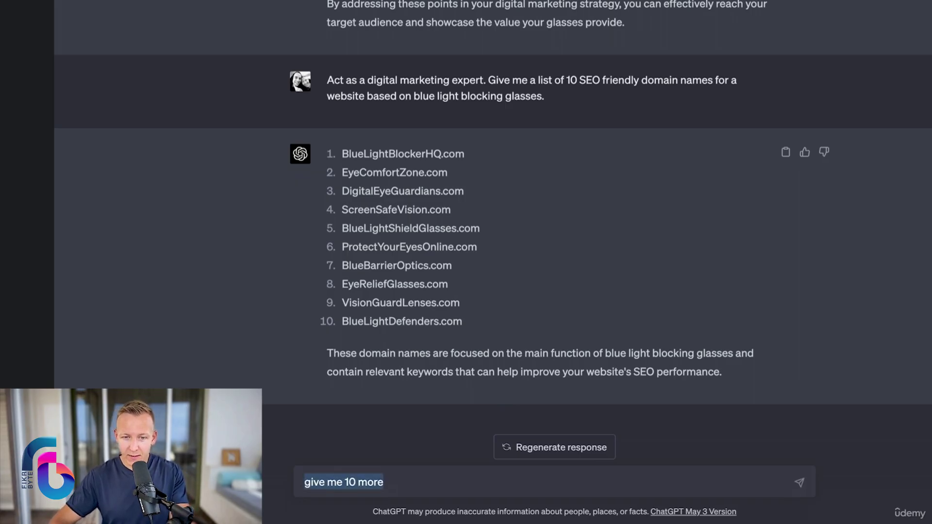
pyautogui.write('make them niched towards')
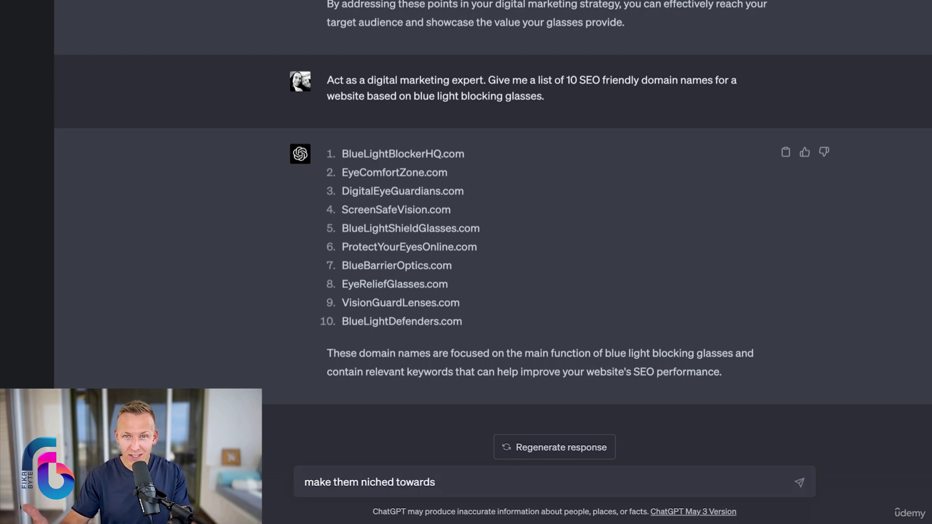
pyautogui.write(' gamers.')
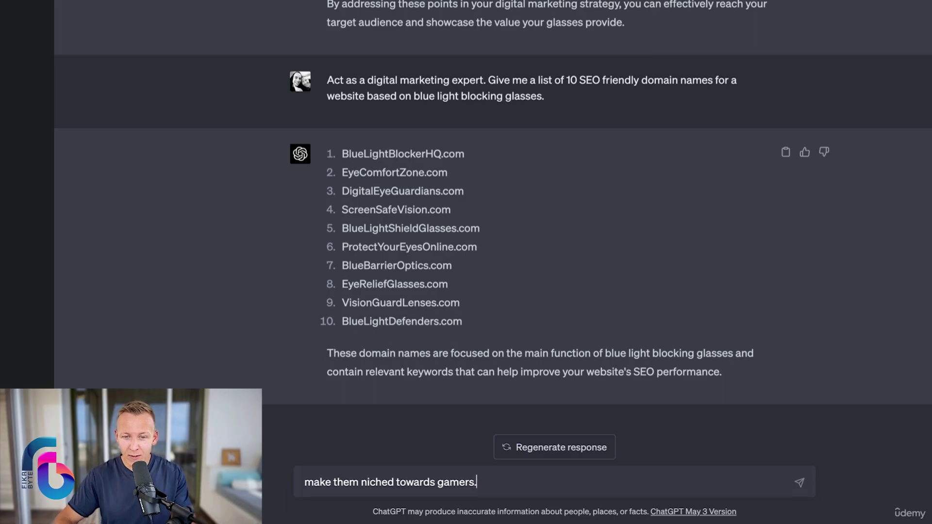
pyautogui.press('Return')
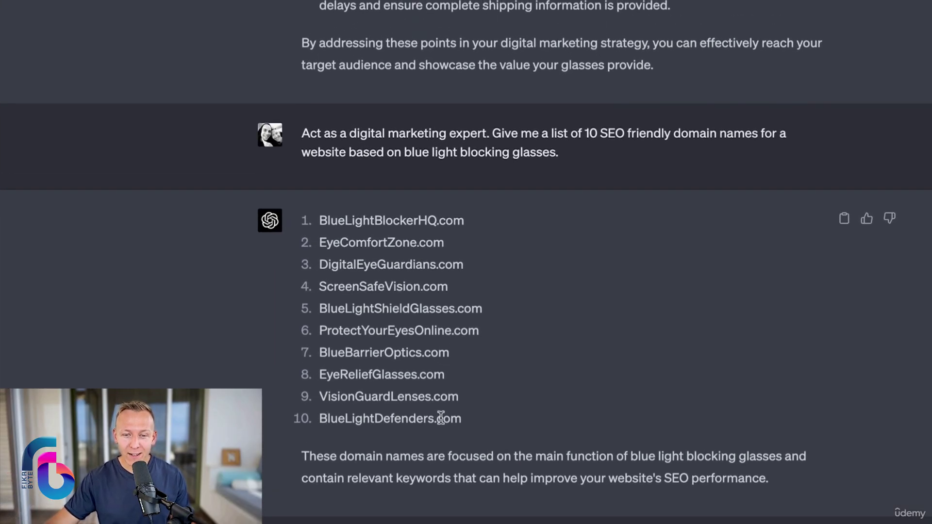
# Copy BlueLightDefenders from the ChatGPT list and submit it as a new .com domain in the Bluehost sign-up.
pyautogui.moveTo(434, 419); pyautogui.dragTo(323, 419)
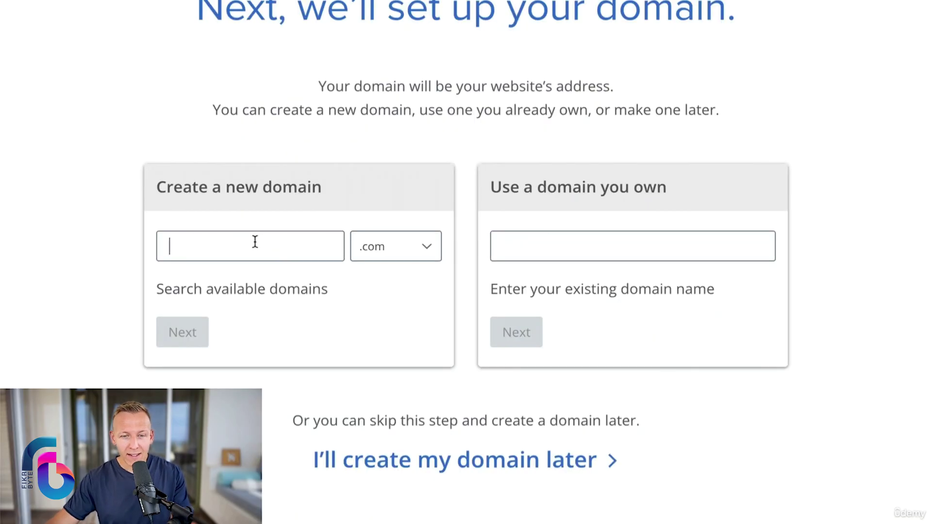
pyautogui.write('BlueLightDefenders')
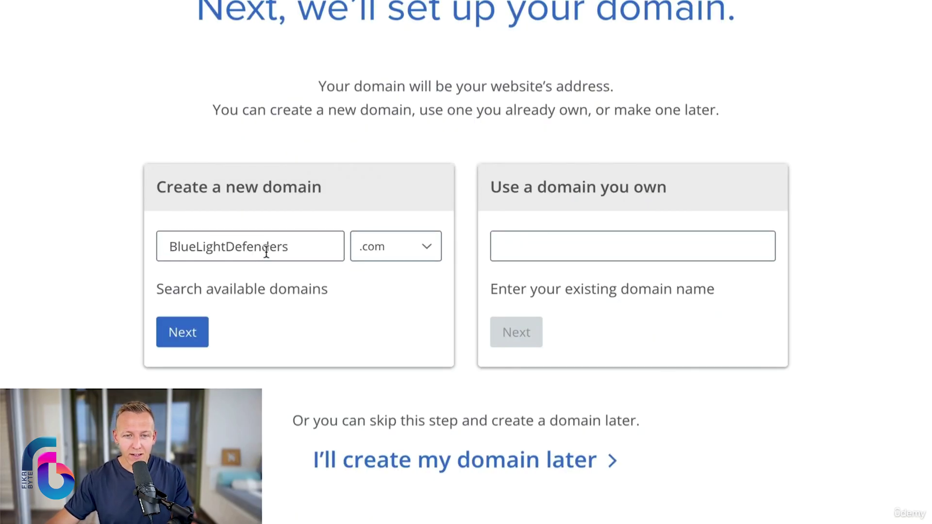
pyautogui.click(412, 246)
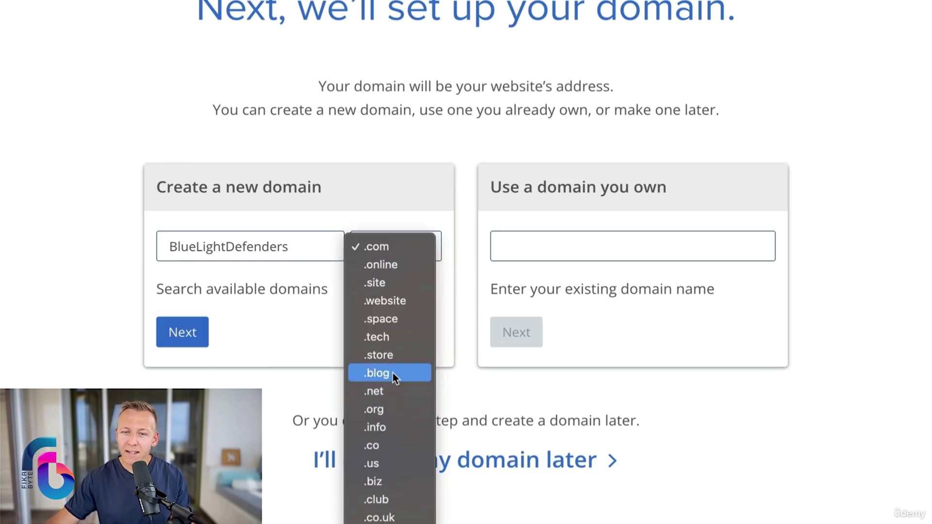
pyautogui.click(396, 246)
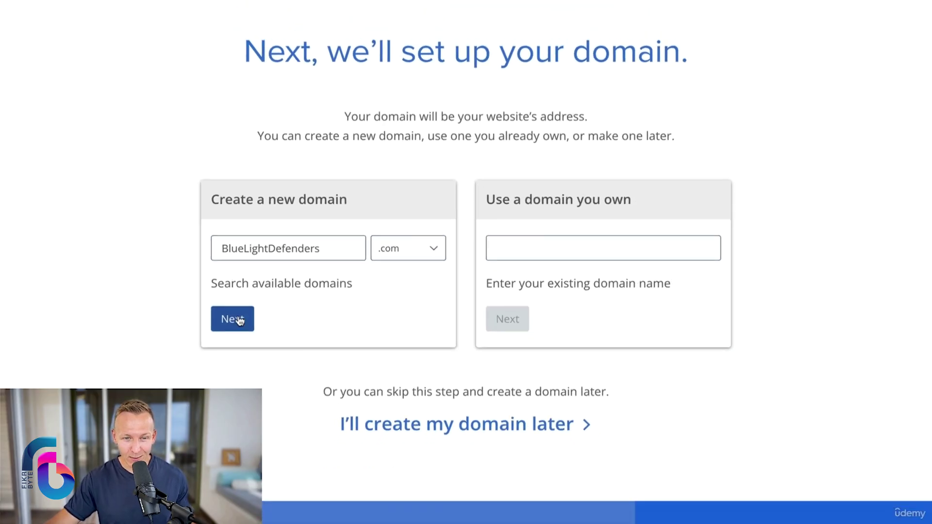
pyautogui.click(204, 331)
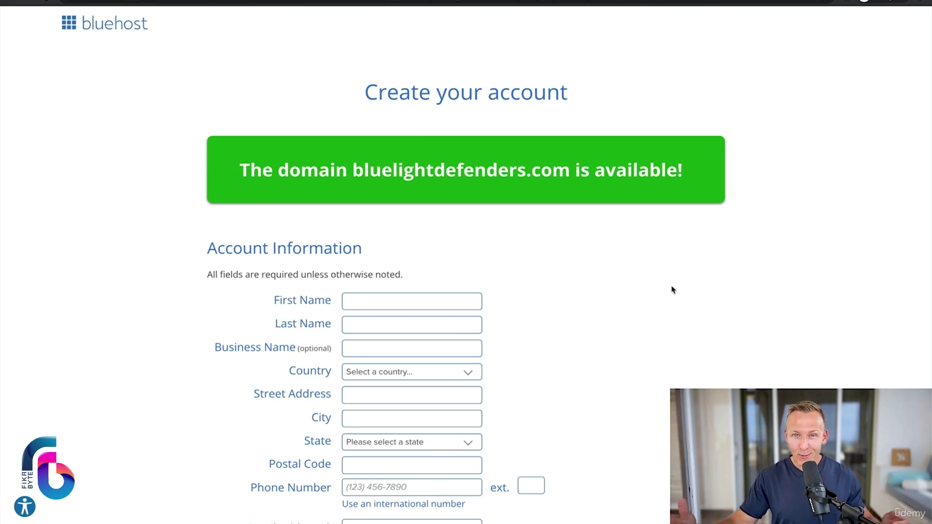
# Review the account plan and hosting price in the package information, keeping the 12 Month service term.
pyautogui.scroll(-10, 718, 272)
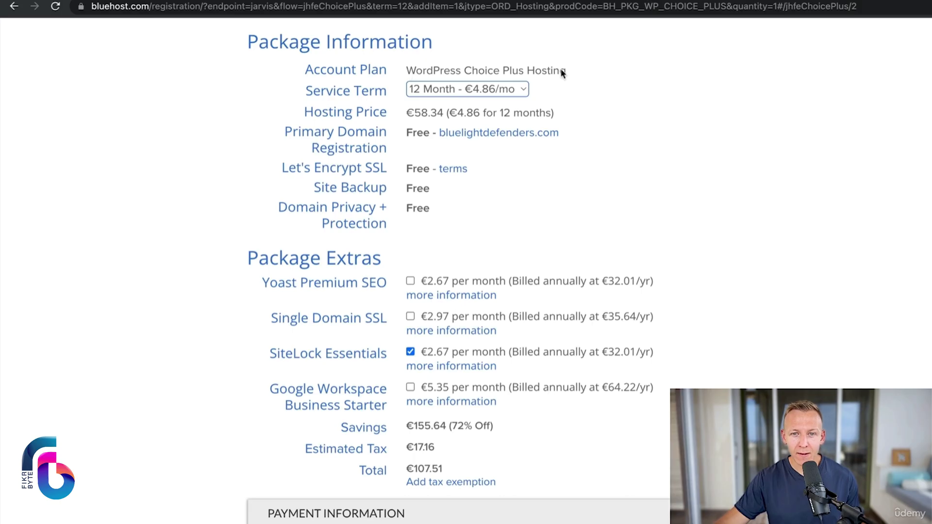
pyautogui.moveTo(570, 72); pyautogui.dragTo(486, 72)
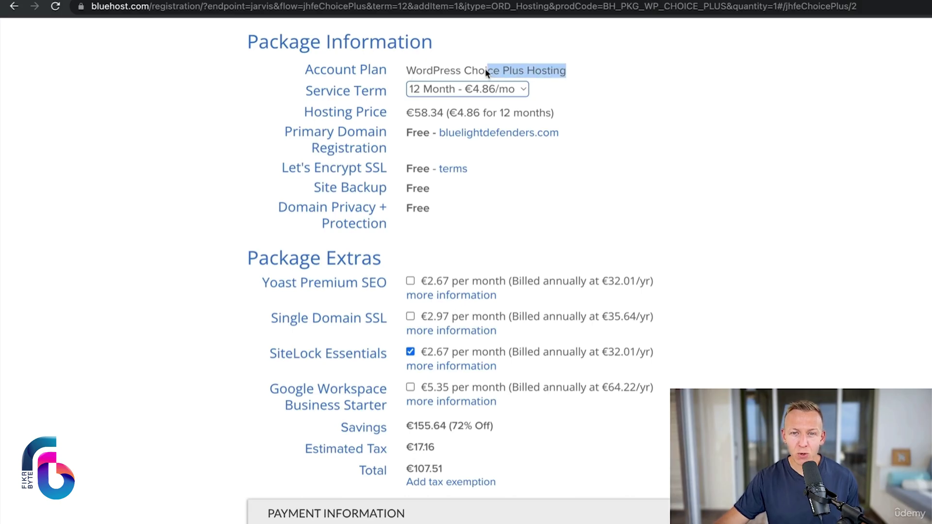
pyautogui.click(625, 85)
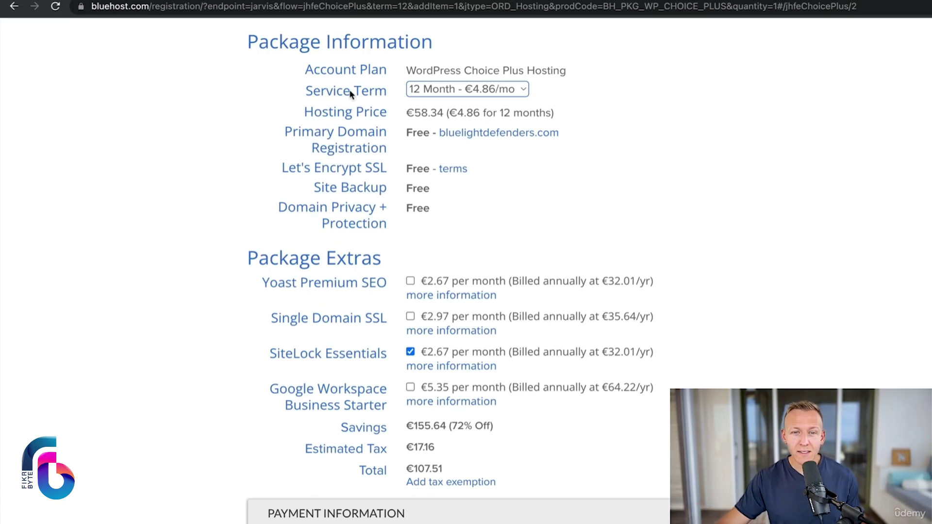
pyautogui.click(446, 89)
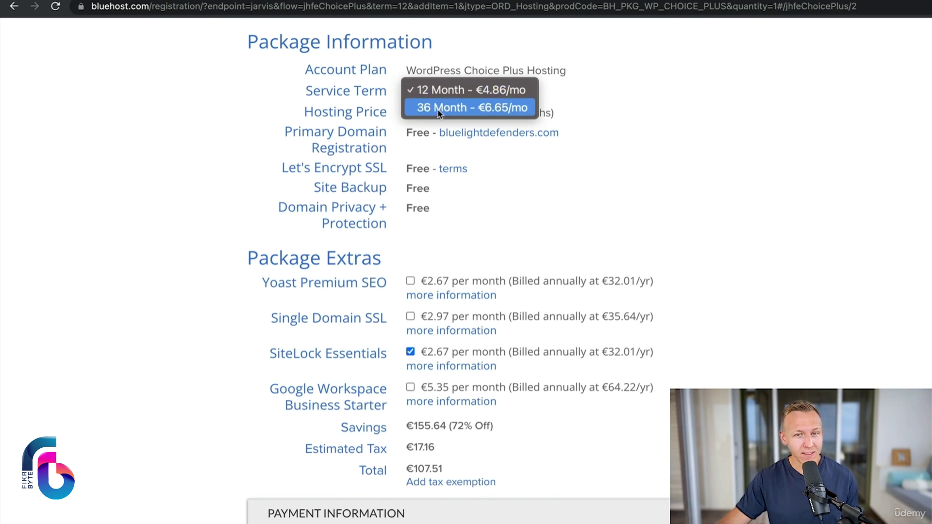
pyautogui.click(503, 93)
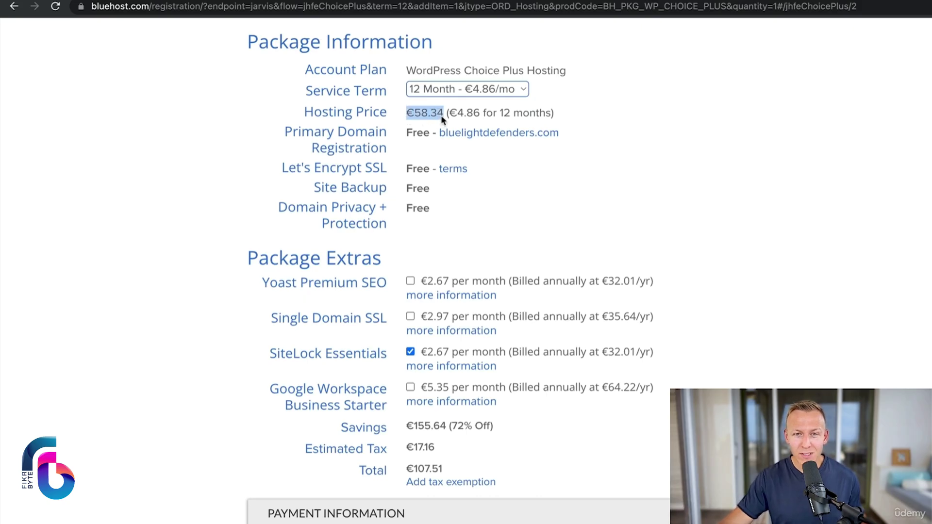
pyautogui.click(653, 115)
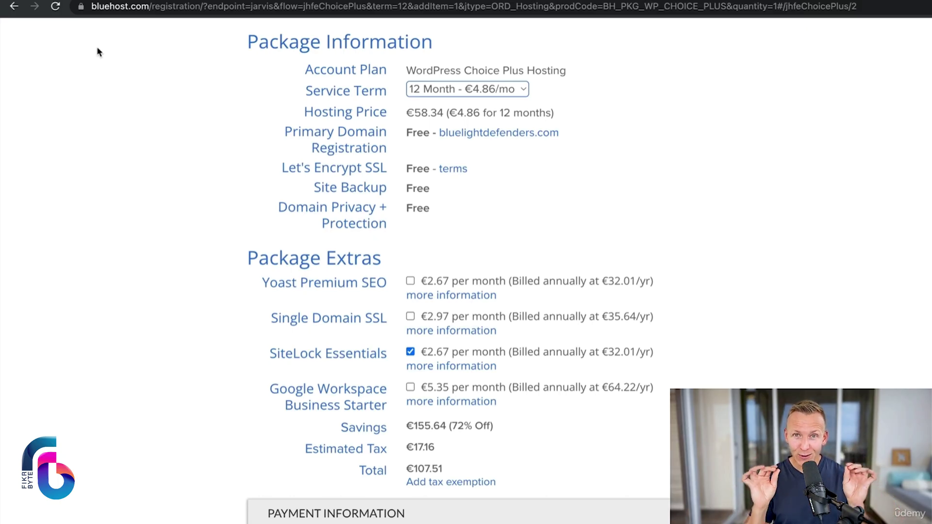
# Examine the Let's Encrypt SSL, Site Backup and Domain Privacy + Protection entries of the package.
pyautogui.moveTo(275, 164); pyautogui.dragTo(390, 169)
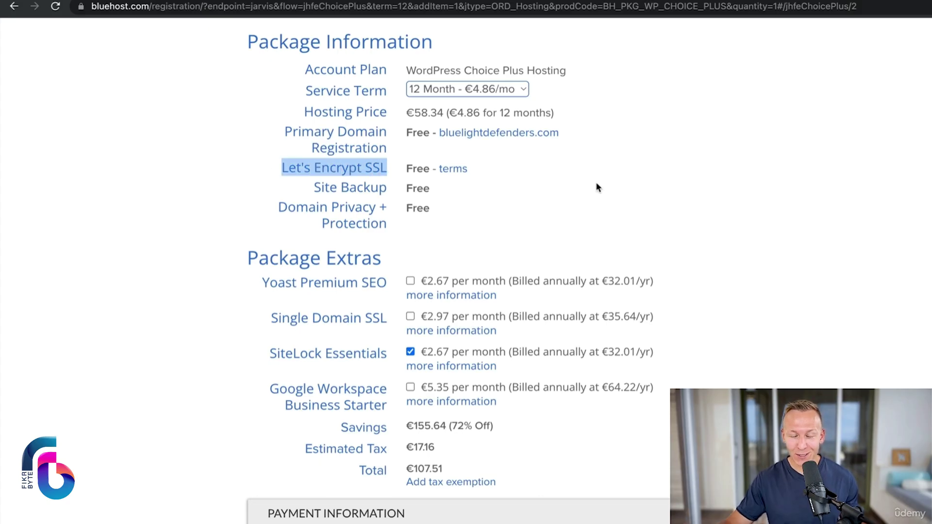
pyautogui.moveTo(305, 191); pyautogui.dragTo(388, 193)
pyautogui.click(388, 193)
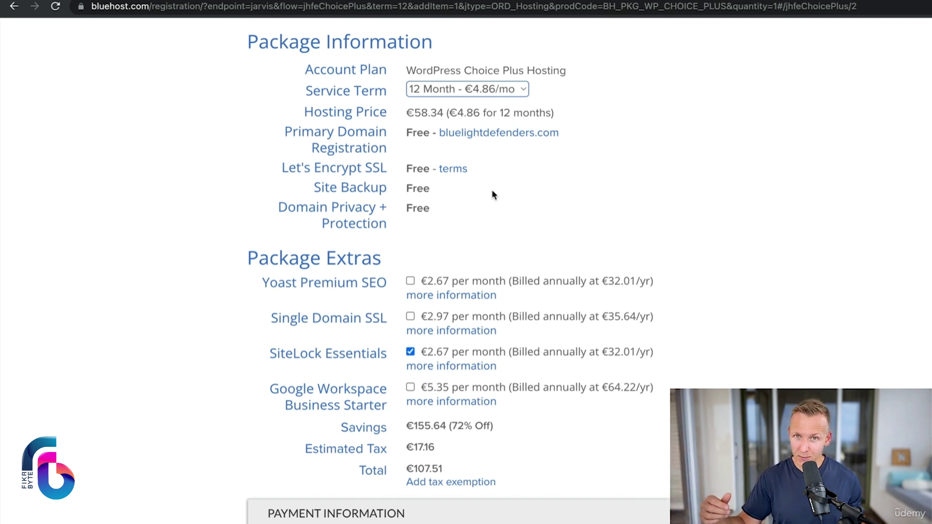
pyautogui.moveTo(280, 209); pyautogui.dragTo(408, 213)
pyautogui.click(375, 212)
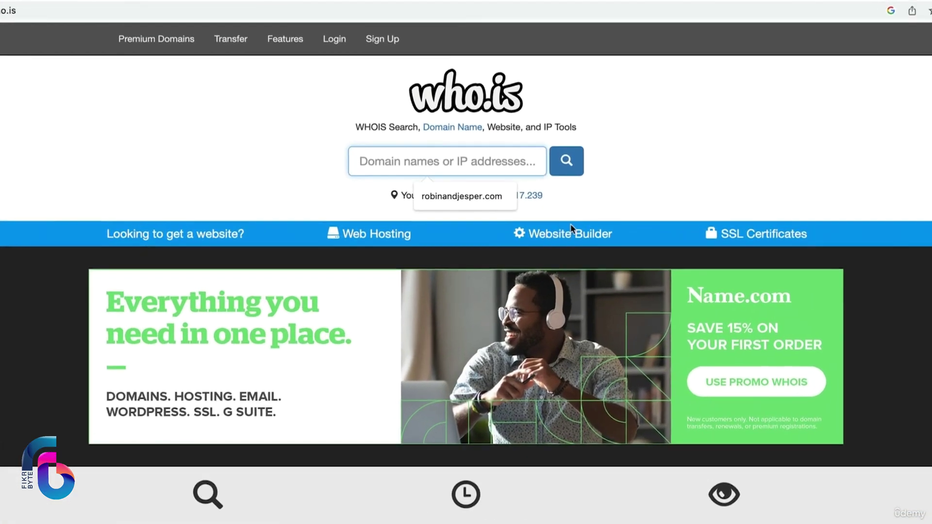
# Look up robinandjesper.com on who.is and examine its registrar name and Whois server.
pyautogui.write('robinandje')
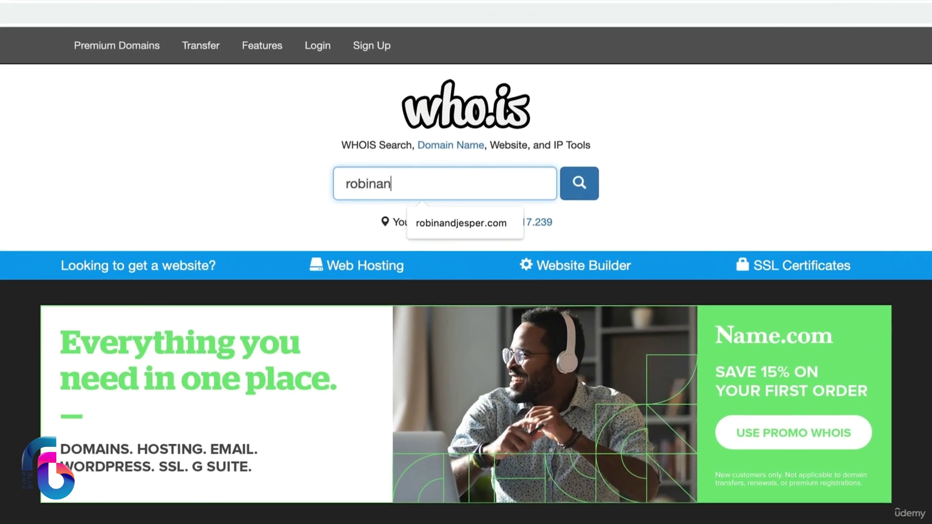
pyautogui.write('sper.com')
pyautogui.click(583, 187)
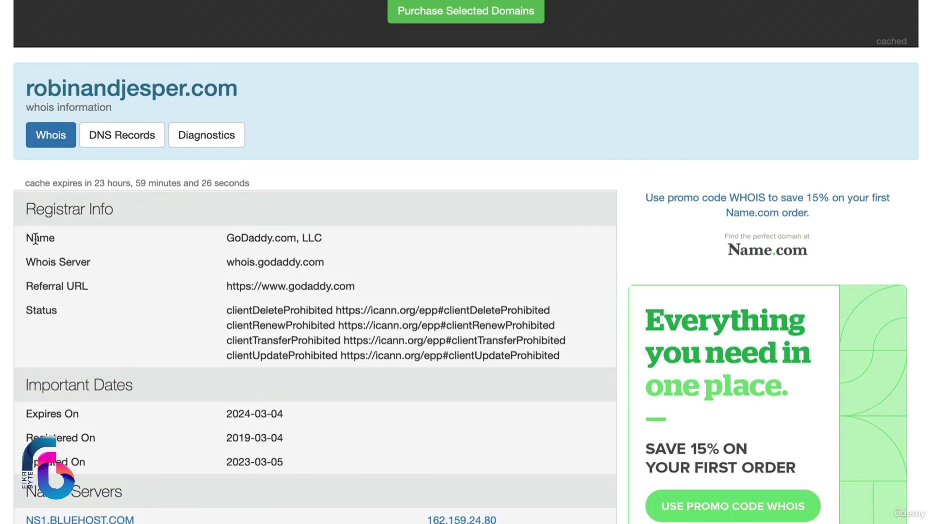
pyautogui.doubleClick(28, 237)
pyautogui.moveTo(227, 238); pyautogui.dragTo(317, 241)
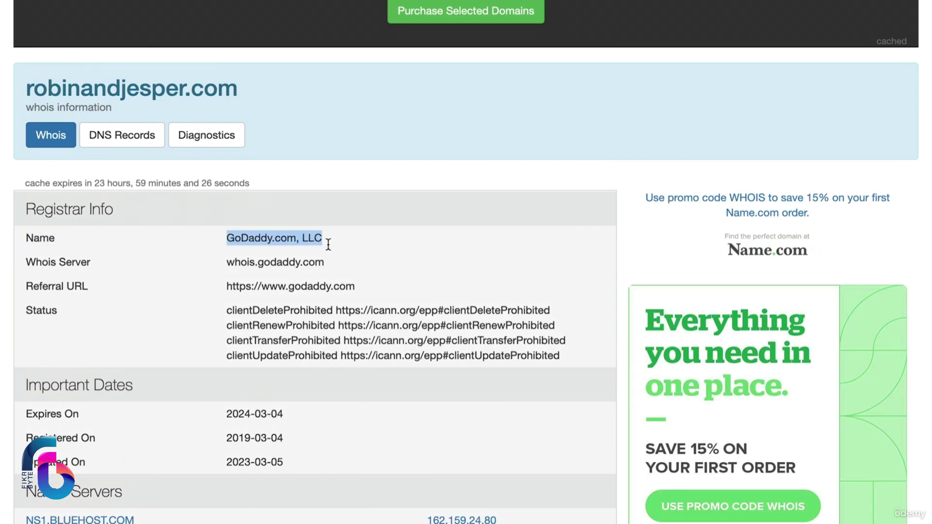
pyautogui.moveTo(27, 263); pyautogui.dragTo(95, 264)
pyautogui.moveTo(227, 262); pyautogui.dragTo(324, 267)
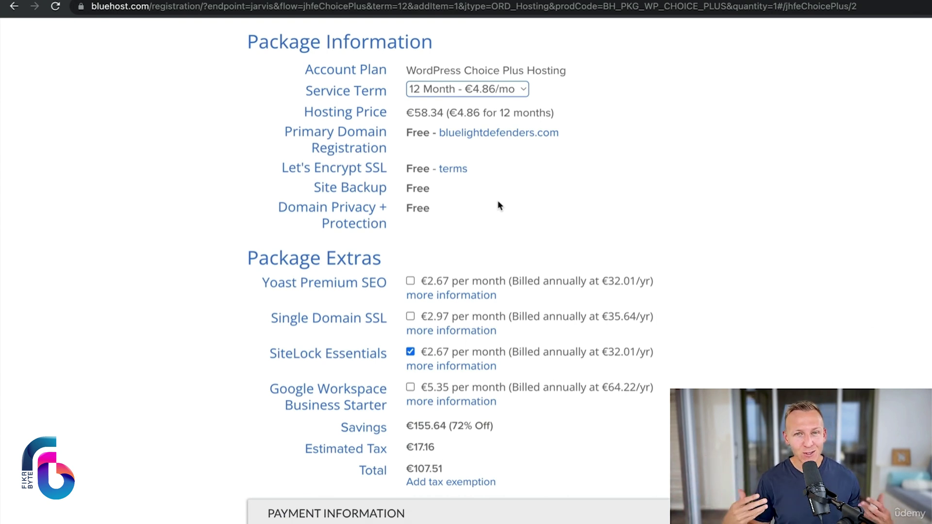
# Return to the Bluehost registration form, review the package extras and deselect SiteLock Essentials.
pyautogui.moveTo(278, 208); pyautogui.dragTo(389, 215)
pyautogui.click(431, 225)
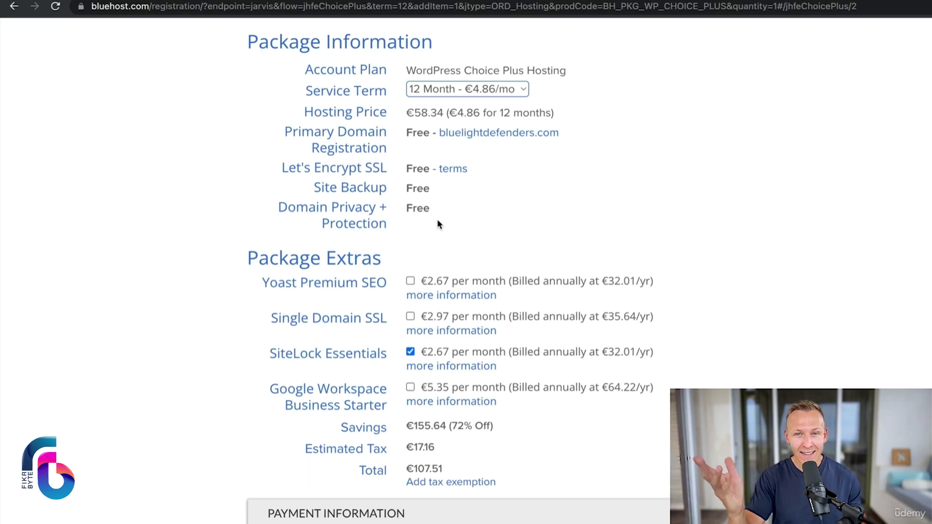
pyautogui.scroll(-5, 843, 254)
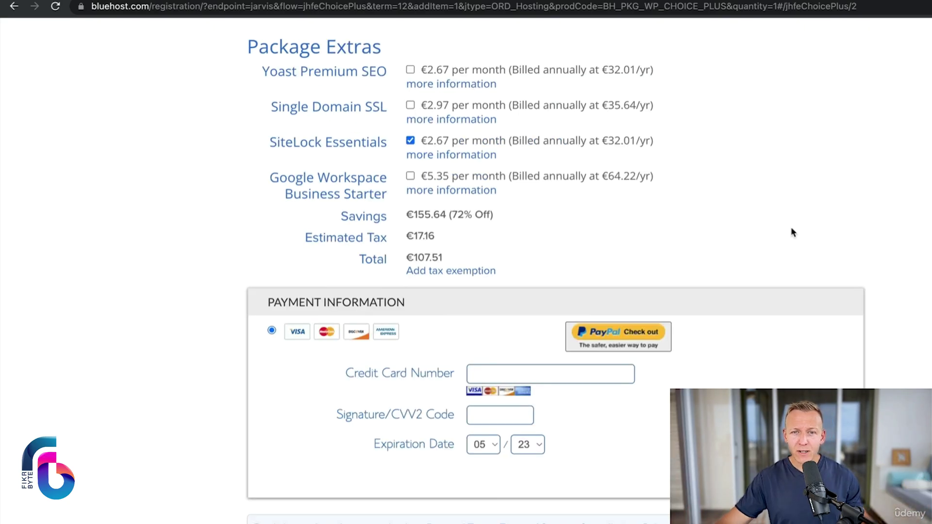
pyautogui.moveTo(260, 72); pyautogui.dragTo(389, 78)
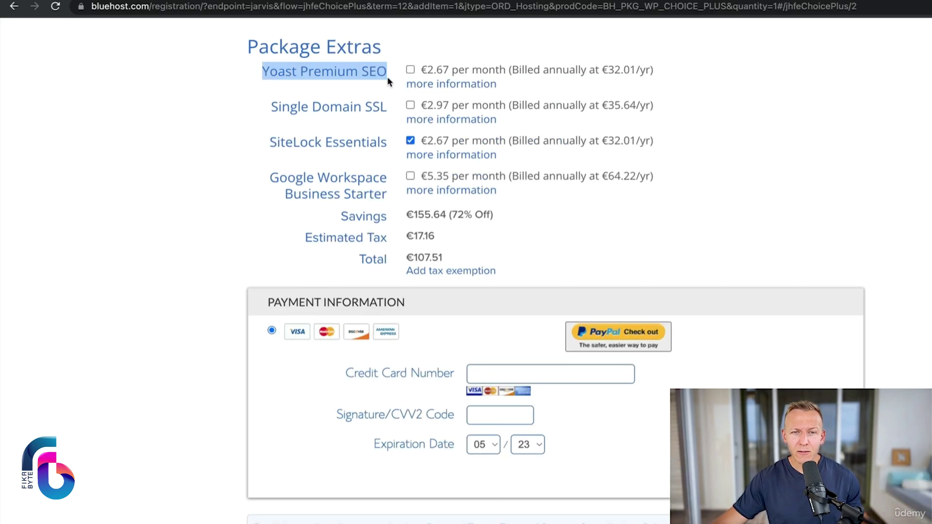
pyautogui.click(389, 79)
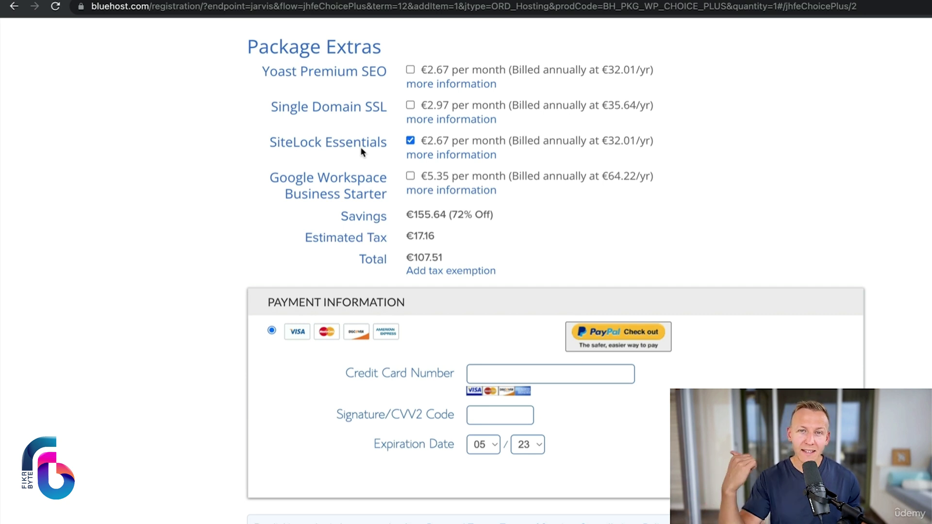
pyautogui.click(411, 142)
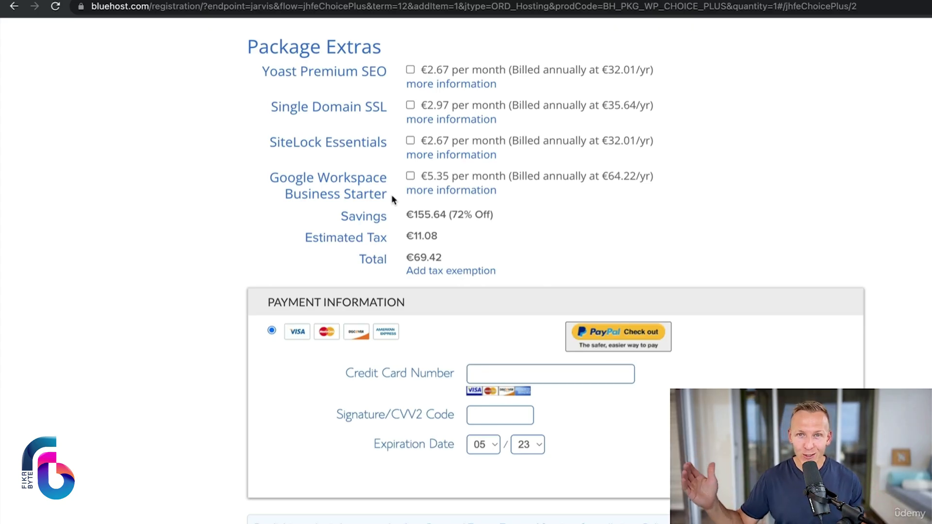
# Fill in the credit card number, CVV2 code and expiration date in the payment information and submit the order.
pyautogui.scroll(-2, 392, 199)
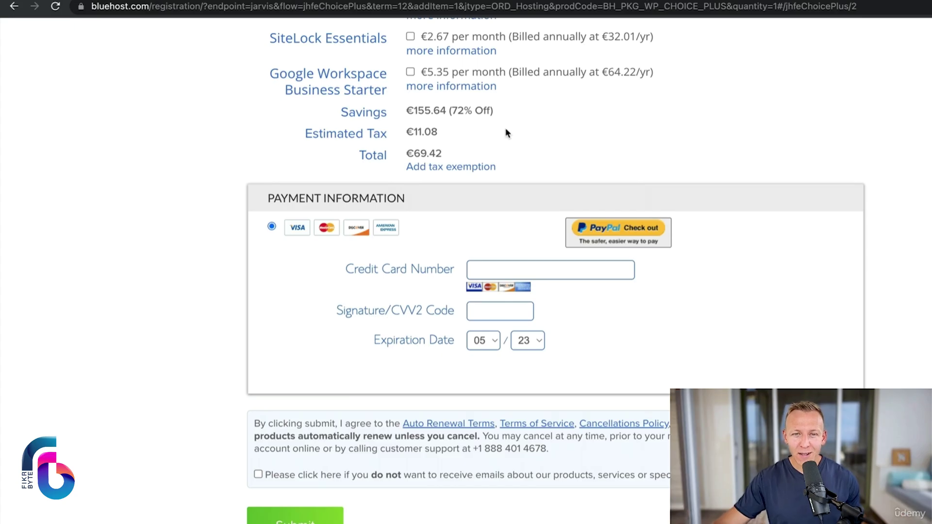
pyautogui.moveTo(454, 112); pyautogui.dragTo(465, 116)
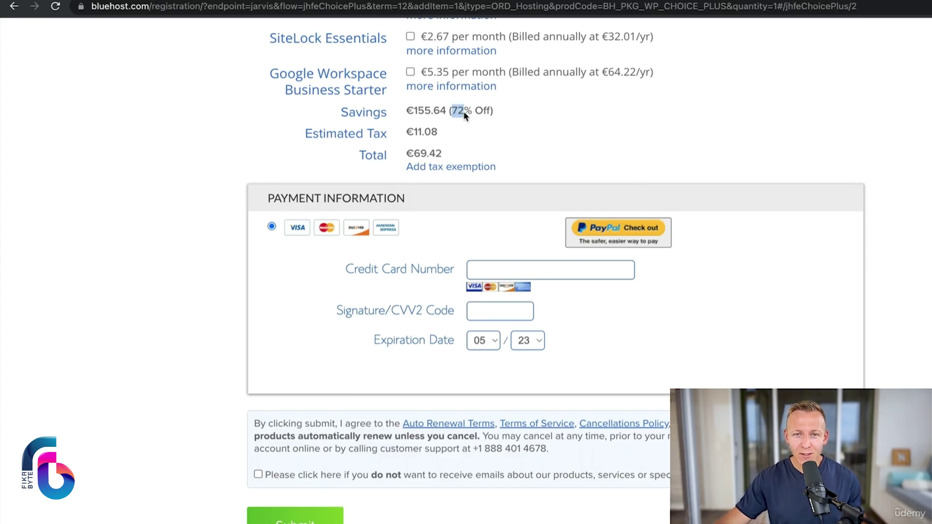
pyautogui.click(503, 115)
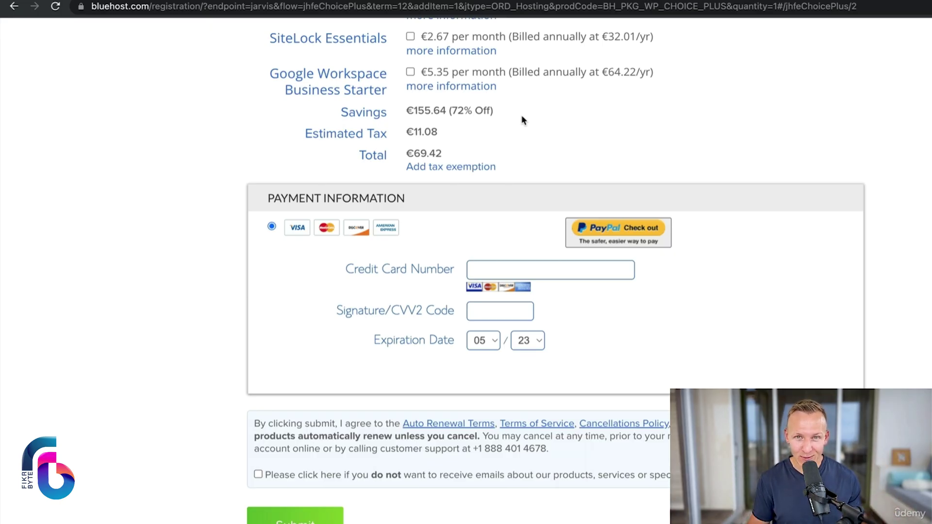
pyautogui.click(528, 265)
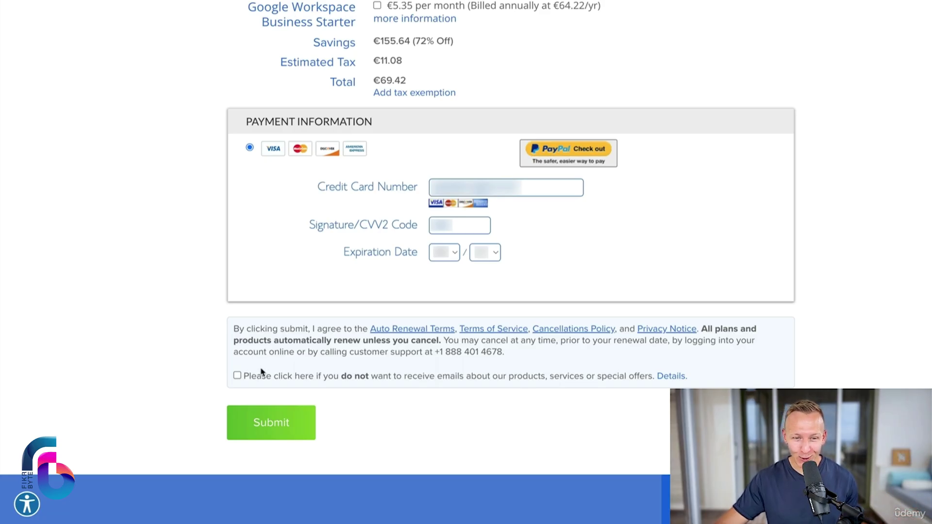
pyautogui.click(262, 428)
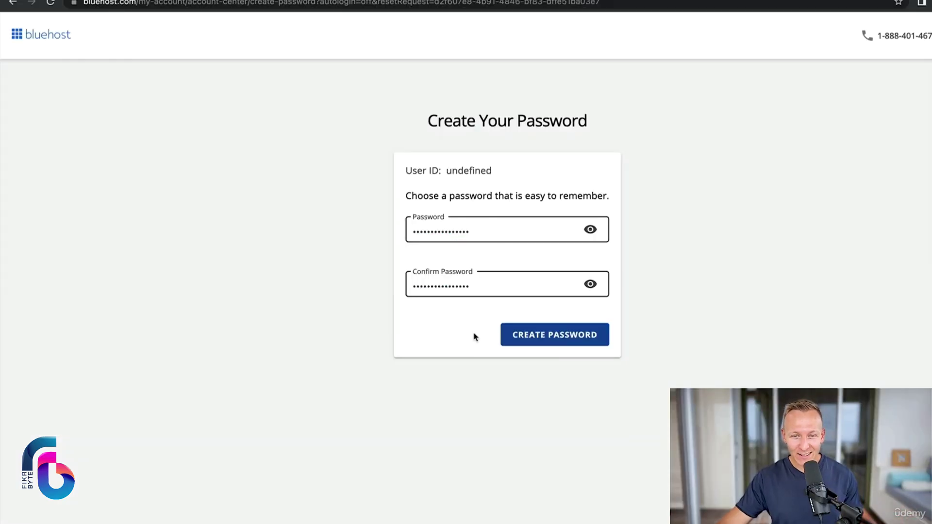
# Create the account password and log in to Bluehost with the user ID bluelightdefenders.com and the account password.
pyautogui.click(576, 338)
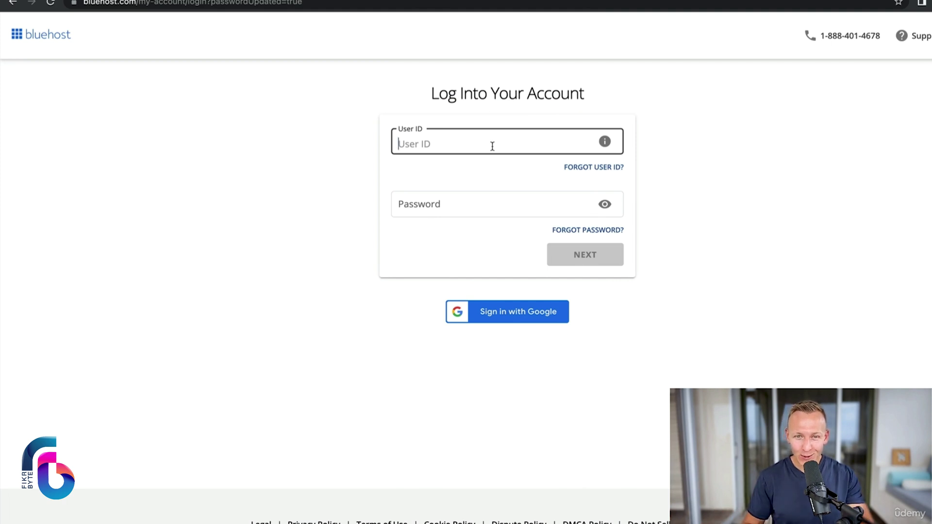
pyautogui.write('bluelightdef')
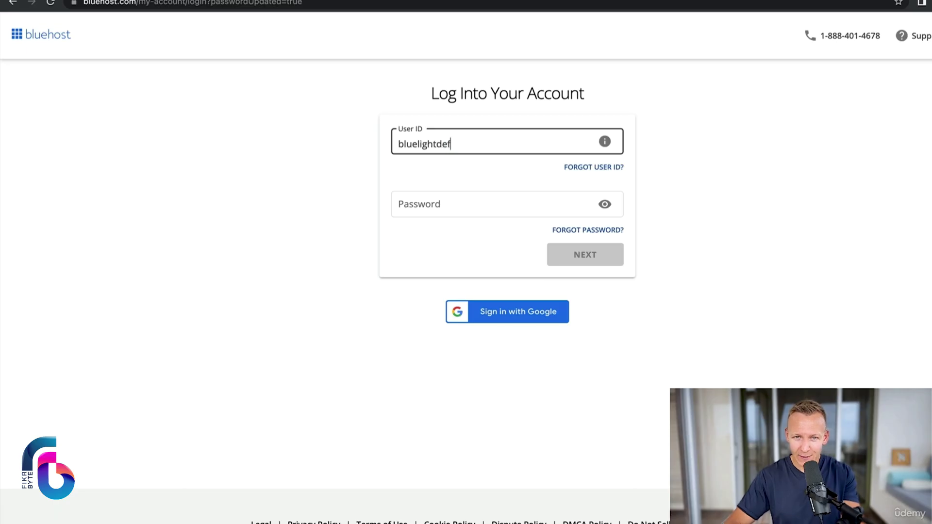
pyautogui.write('enders.com')
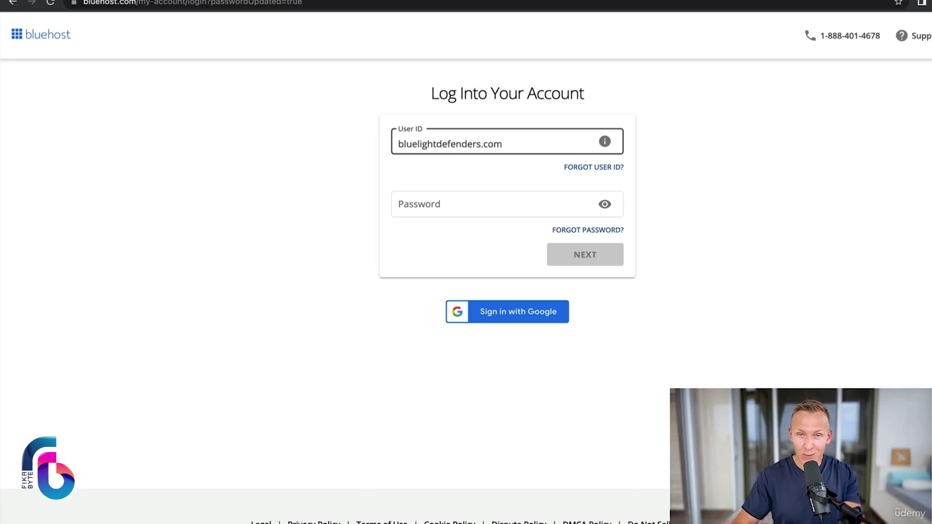
pyautogui.click(431, 203)
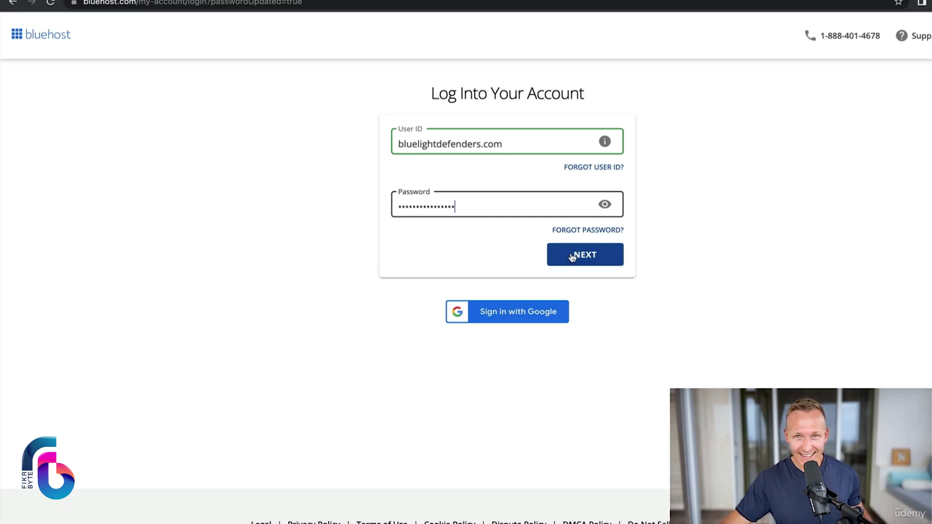
pyautogui.click(572, 258)
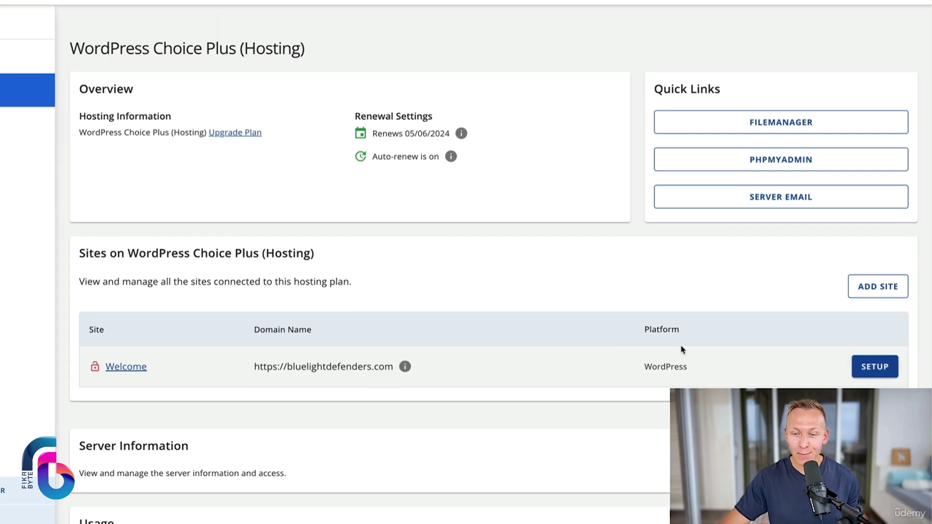
# Start the setup of the bluelightdefenders.com site and give it the title "Blue Light Defenders".
pyautogui.click(875, 368)
pyautogui.write('Blue Light Defenders')
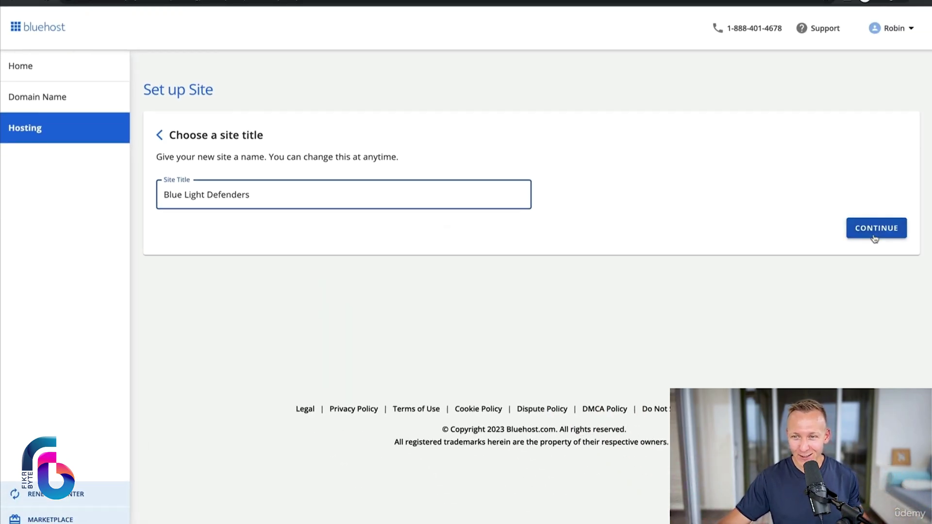
pyautogui.click(874, 238)
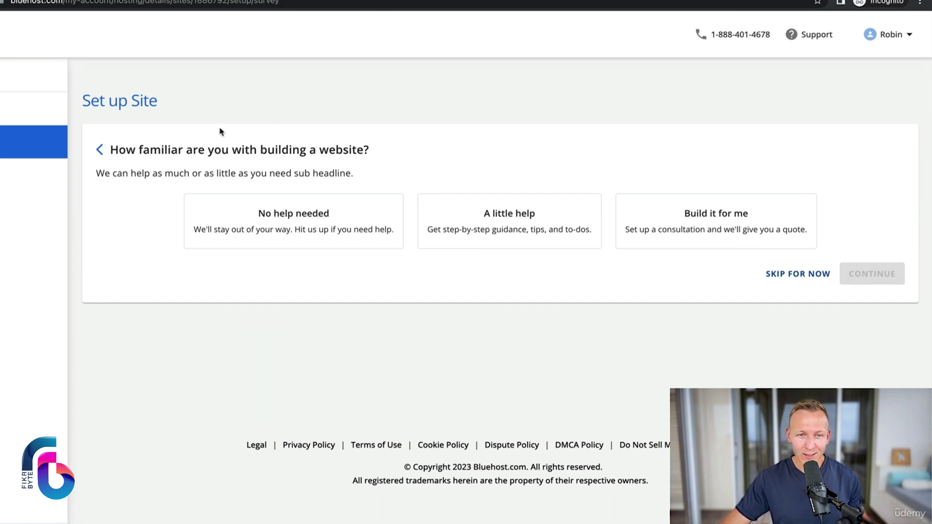
# Skip the question about website-building experience and log into WordPress for the new site.
pyautogui.click(804, 275)
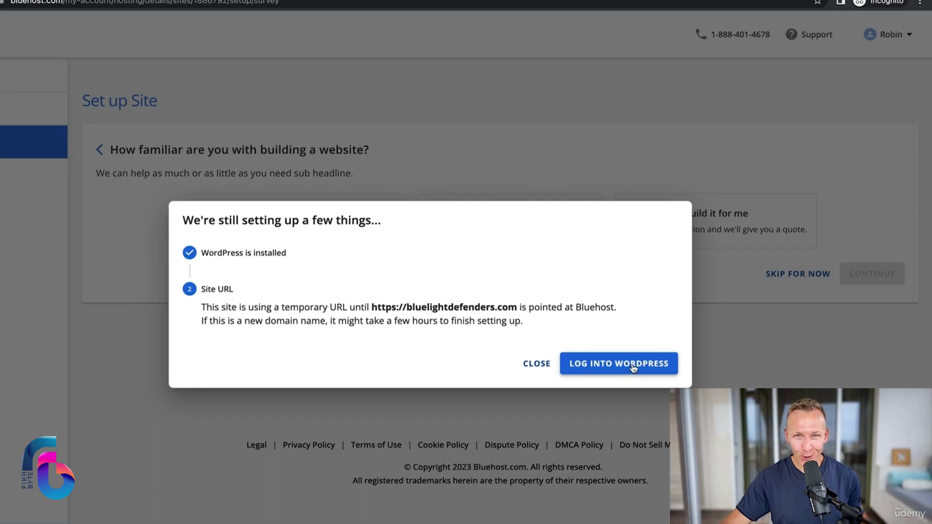
pyautogui.click(634, 368)
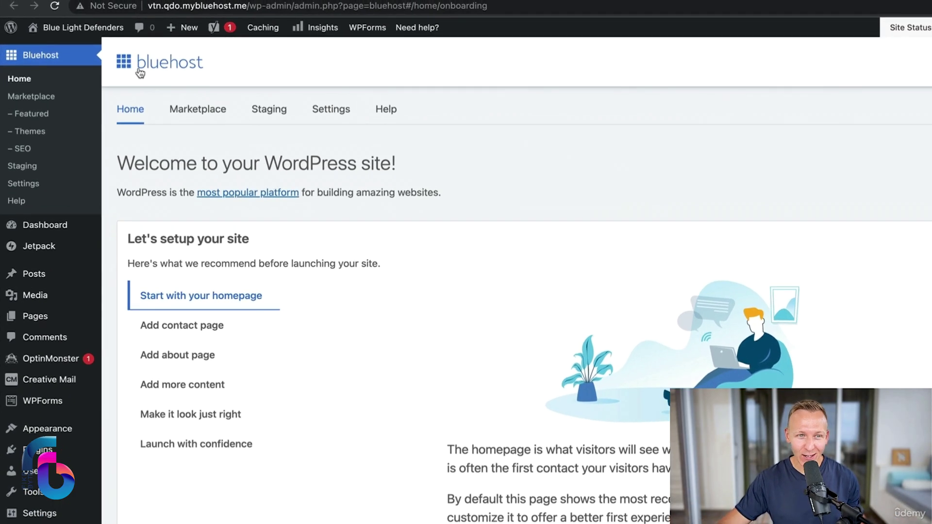
# View the Blue Light Defenders site as visitors see it and return to the WordPress dashboard.
pyautogui.moveTo(70, 30)
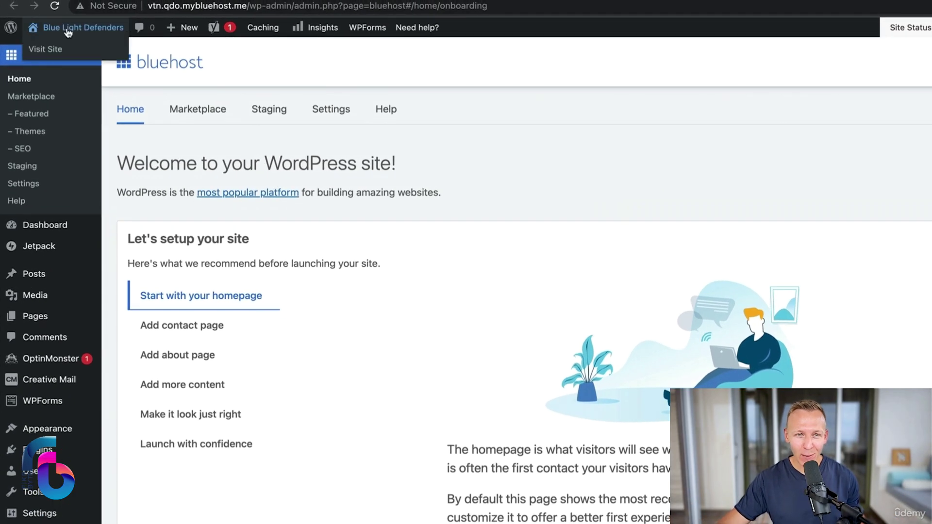
pyautogui.click(52, 54)
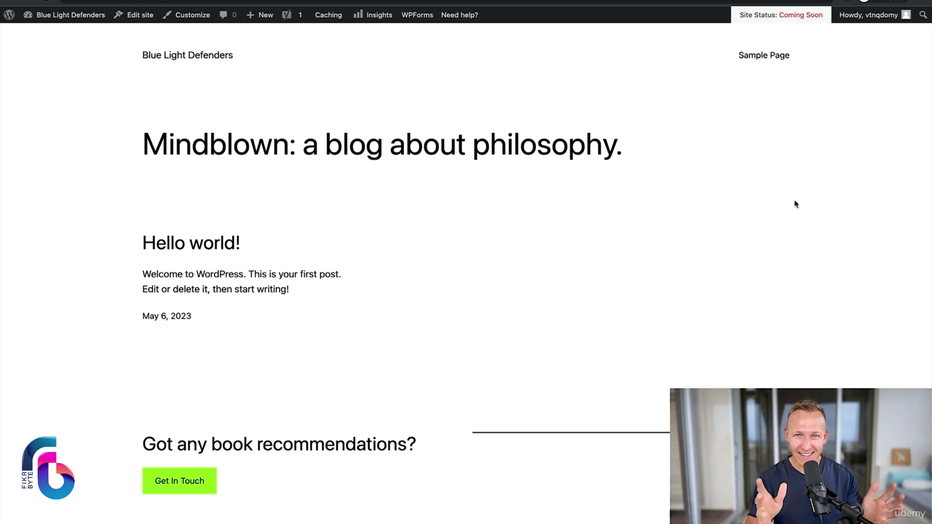
pyautogui.moveTo(52, 32)
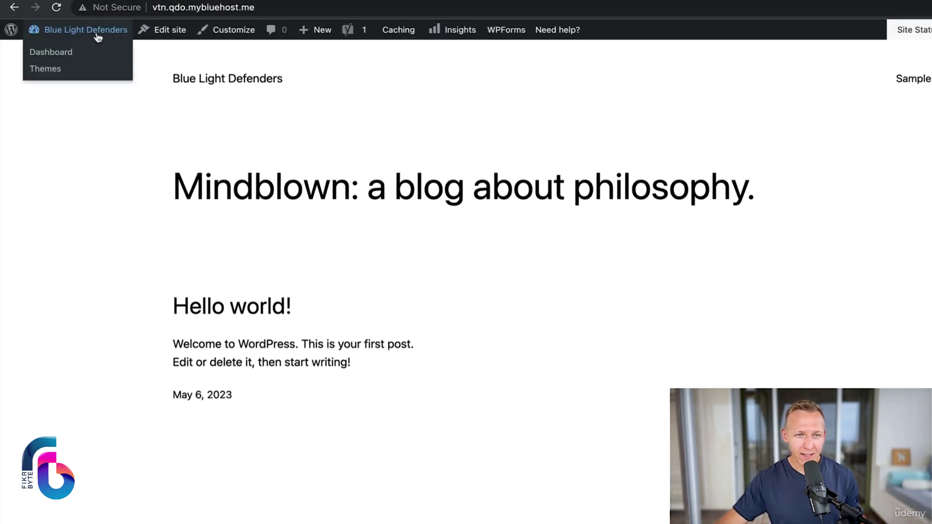
pyautogui.click(58, 54)
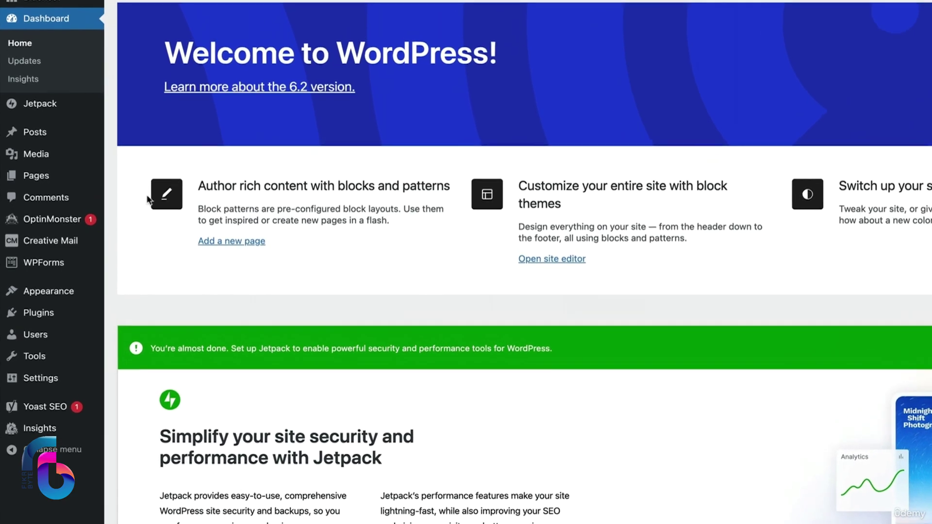
# Bulk deactivate the installed plugins Creative Mail by Newfold Digital, Google Analytics for WordPress by MonsterInsights and OptinMonster.
pyautogui.moveTo(42, 320)
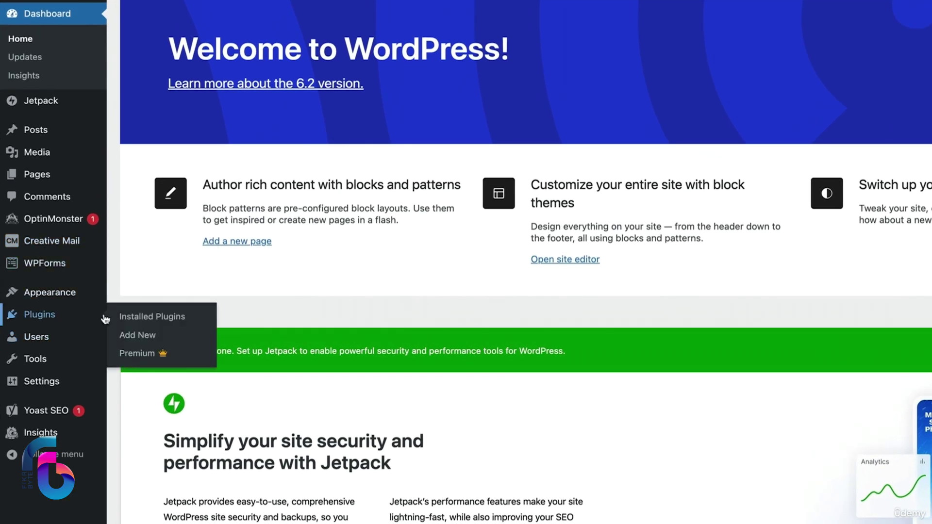
pyautogui.click(135, 318)
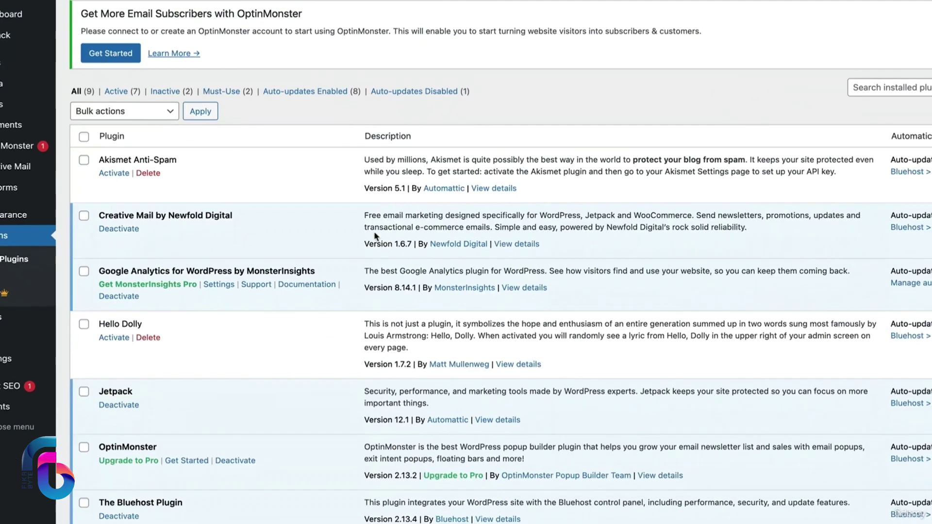
pyautogui.scroll(-2, 129, 85)
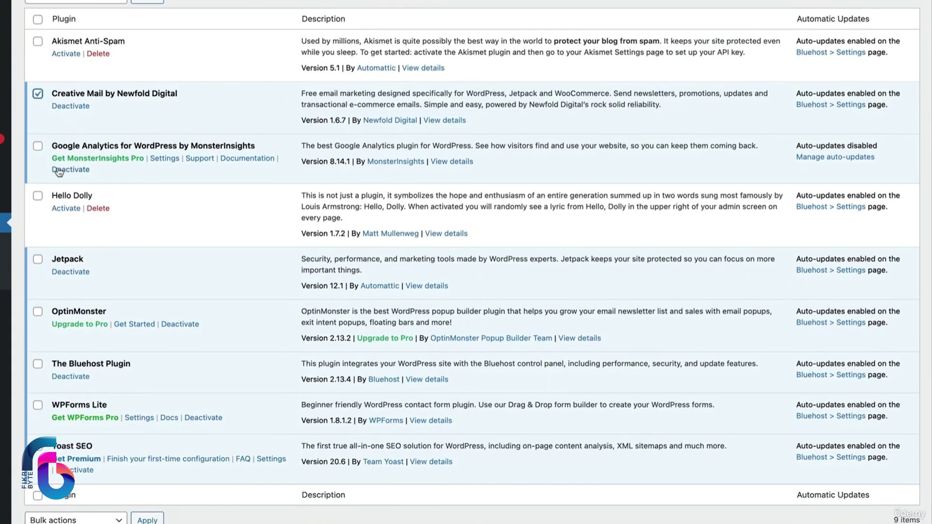
pyautogui.click(39, 147)
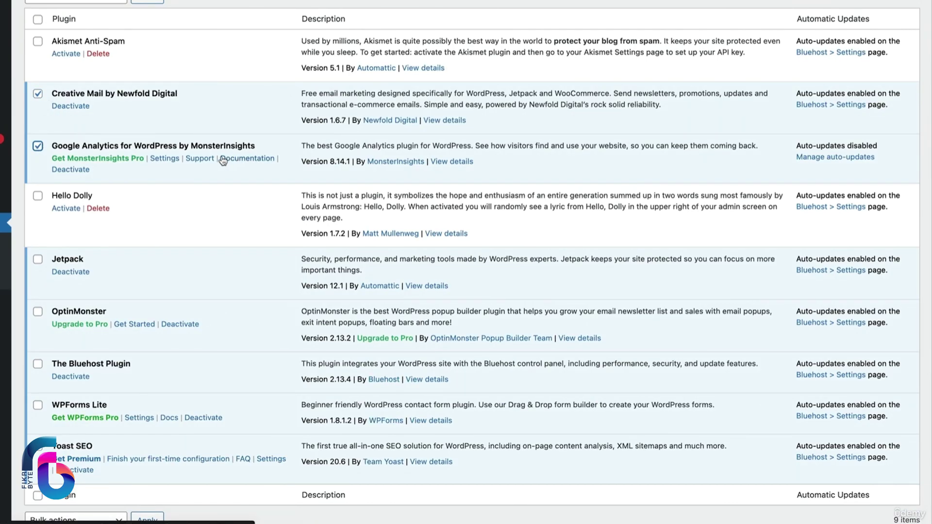
pyautogui.scroll(3, 55, 313)
pyautogui.click(72, 99)
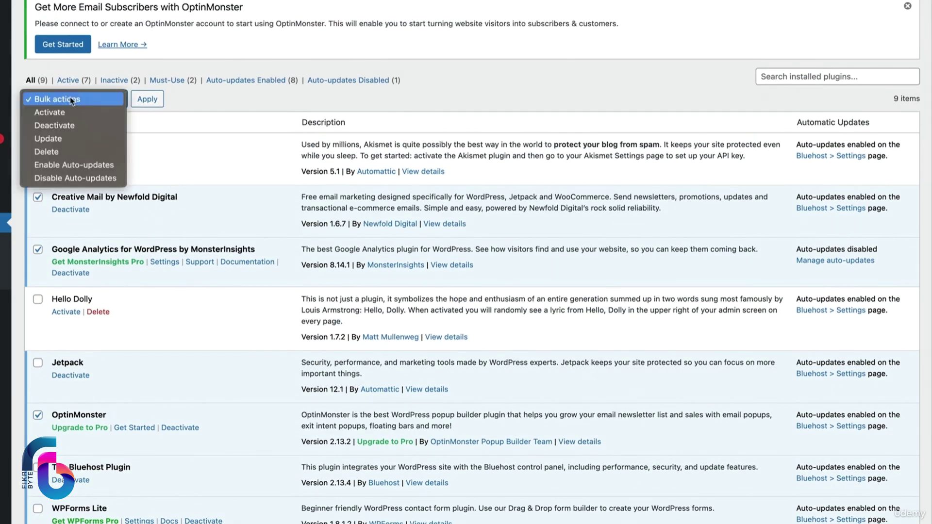
pyautogui.click(63, 127)
pyautogui.click(150, 102)
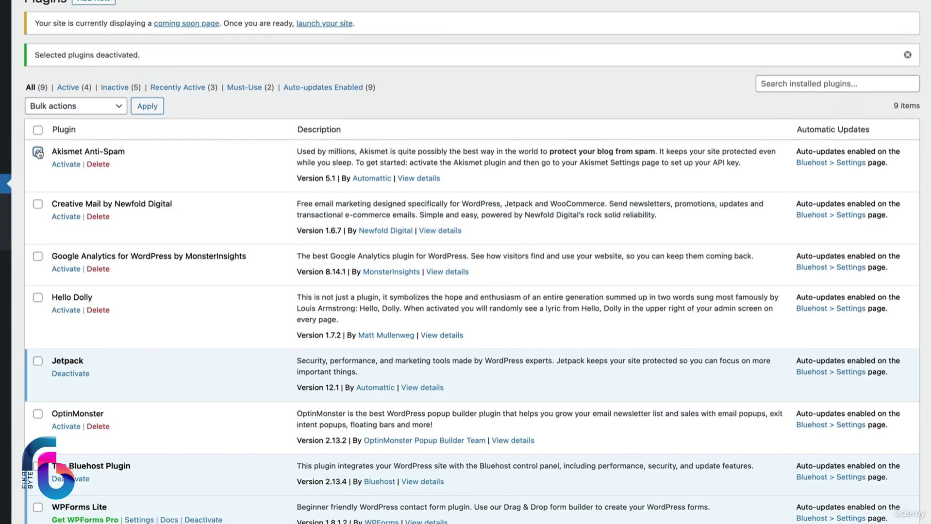
# Bulk delete the Akismet Anti-Spam, Creative Mail, Google Analytics for WordPress, Hello Dolly and OptinMonster plugins with their data.
pyautogui.click(38, 205)
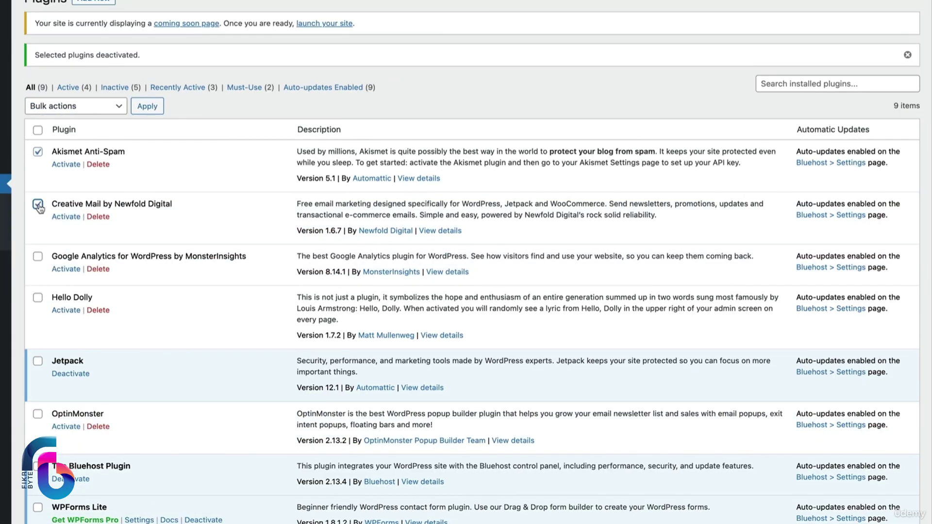
pyautogui.click(38, 257)
pyautogui.click(38, 298)
pyautogui.scroll(-3, 132, 327)
pyautogui.click(37, 323)
pyautogui.scroll(3, 53, 322)
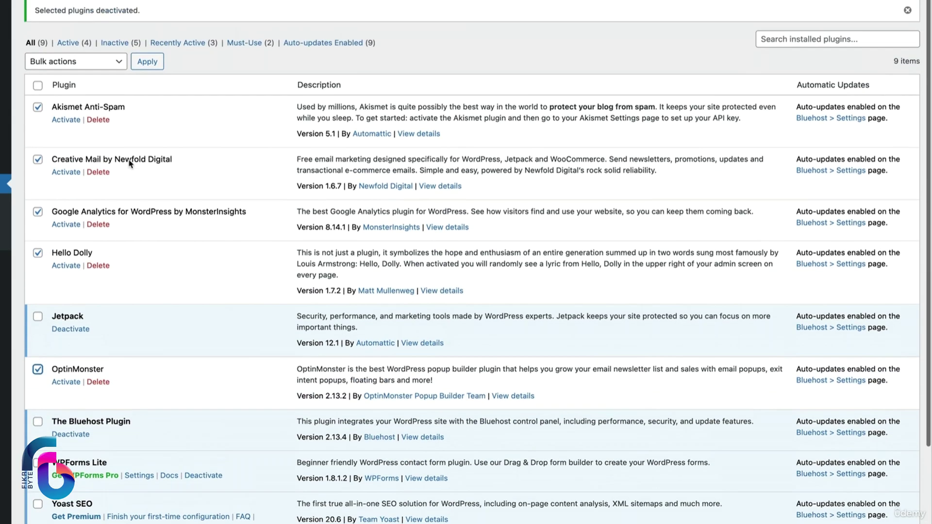
pyautogui.click(73, 96)
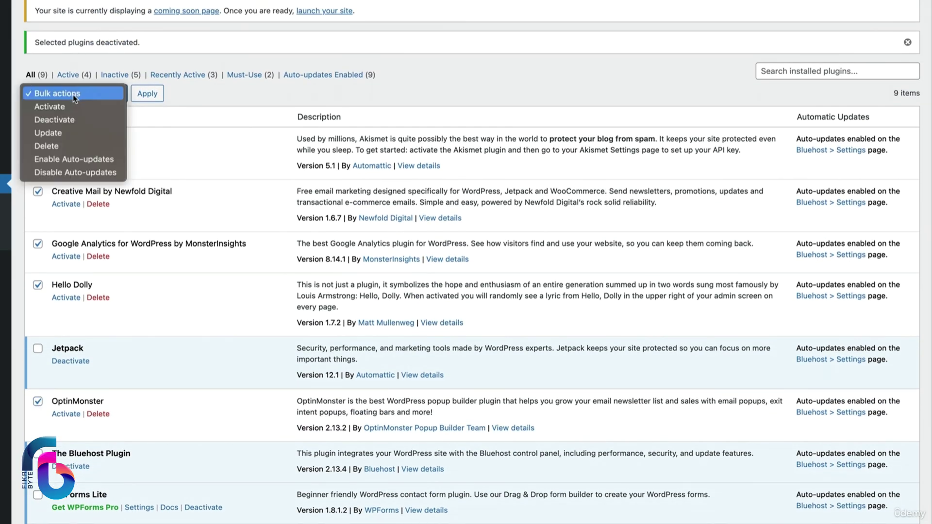
pyautogui.click(47, 146)
pyautogui.click(148, 94)
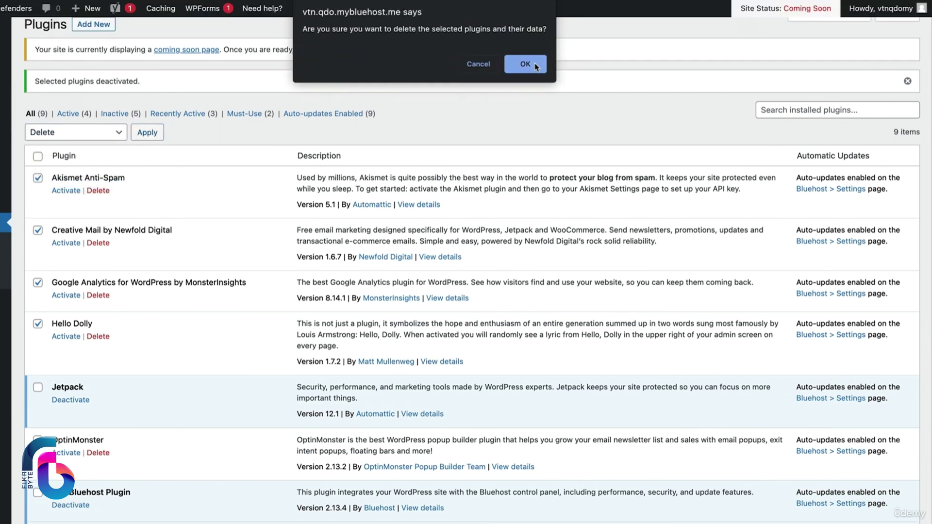
pyautogui.click(526, 64)
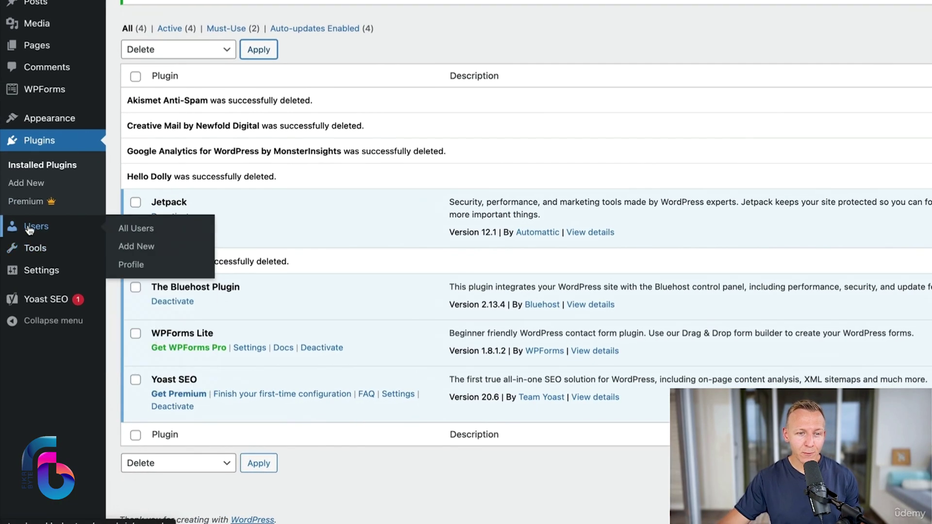
# Set a new password for the WordPress account in the user profile and update the profile.
pyautogui.click(133, 265)
pyautogui.scroll(-5, 645, 46)
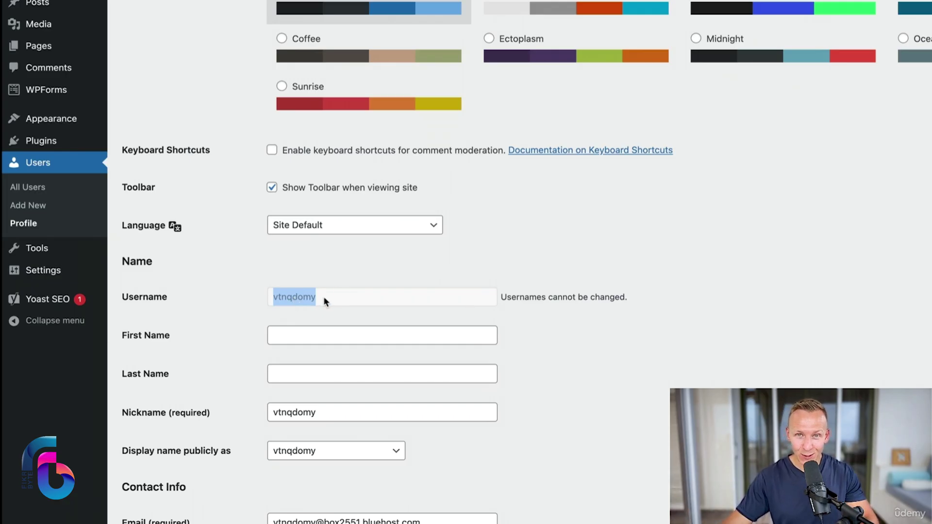
pyautogui.scroll(-20, 386, 292)
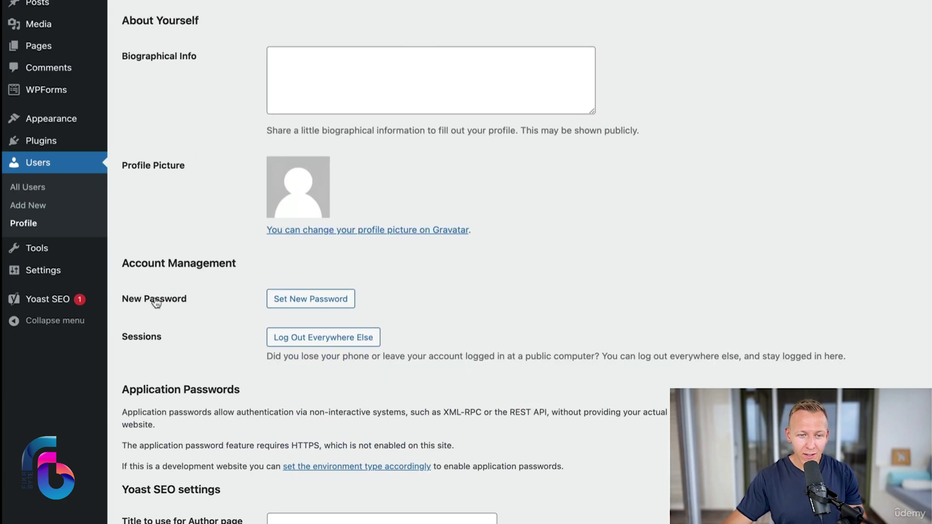
pyautogui.click(332, 303)
pyautogui.scroll(-7, 675, 313)
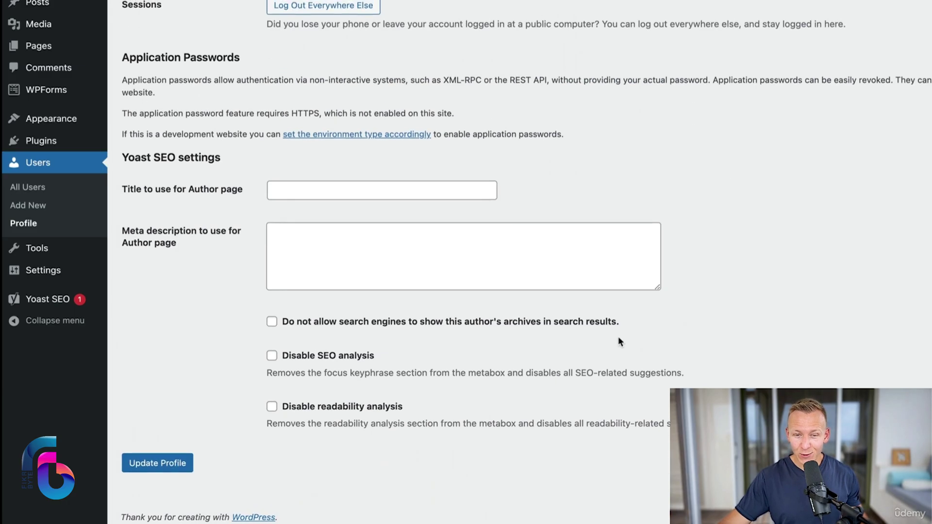
pyautogui.click(163, 466)
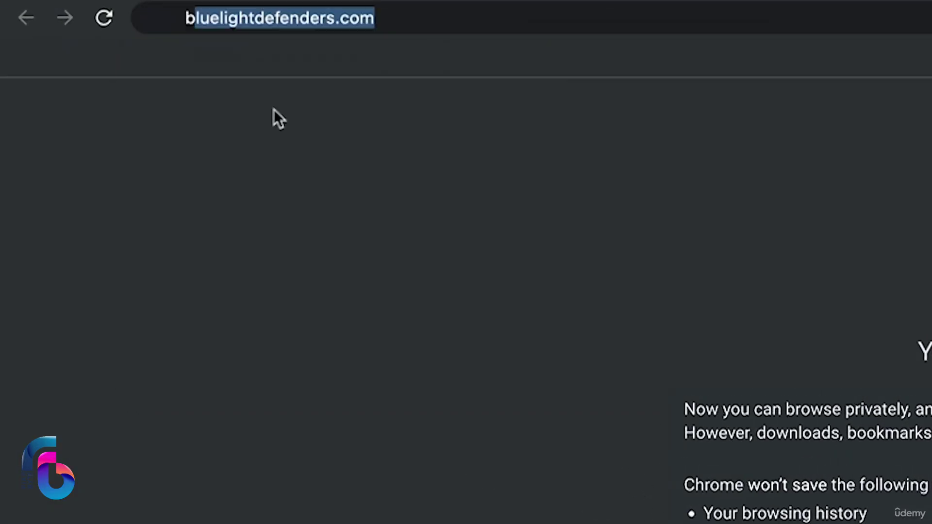
# Open the WordPress login page at bluelightdefenders.com/wp-admin.
pyautogui.write('bluelightdefenders.com')
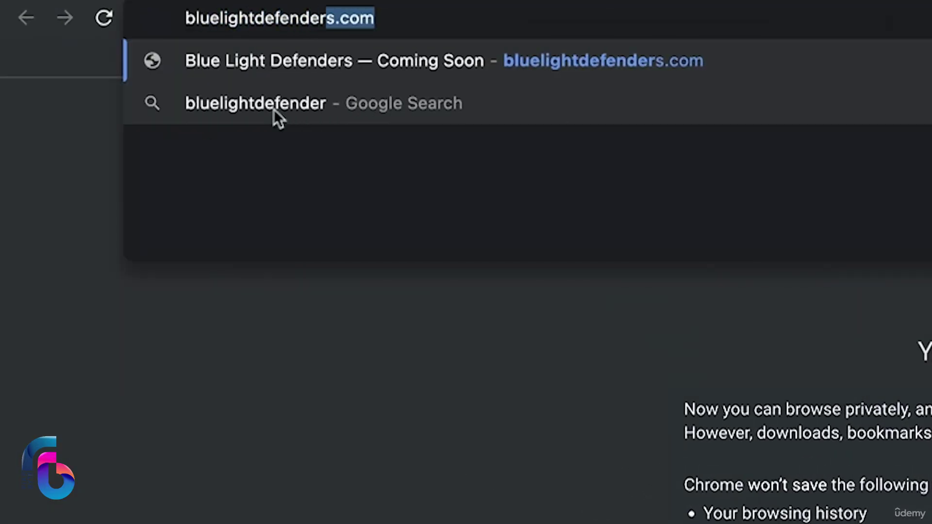
pyautogui.write('/wp')
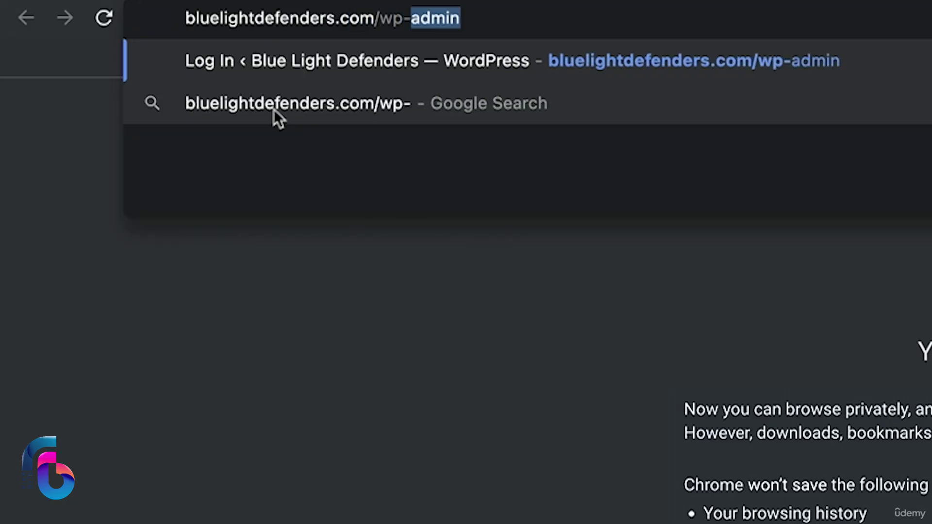
pyautogui.write('-admin')
pyautogui.press('Return')
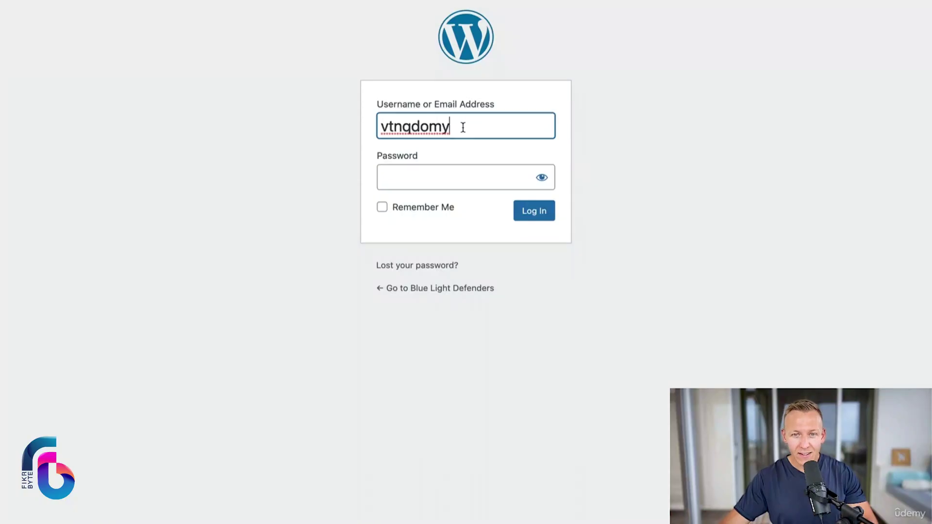
# Log in to WordPress with the account username and the account password.
pyautogui.moveTo(462, 125); pyautogui.dragTo(370, 135)
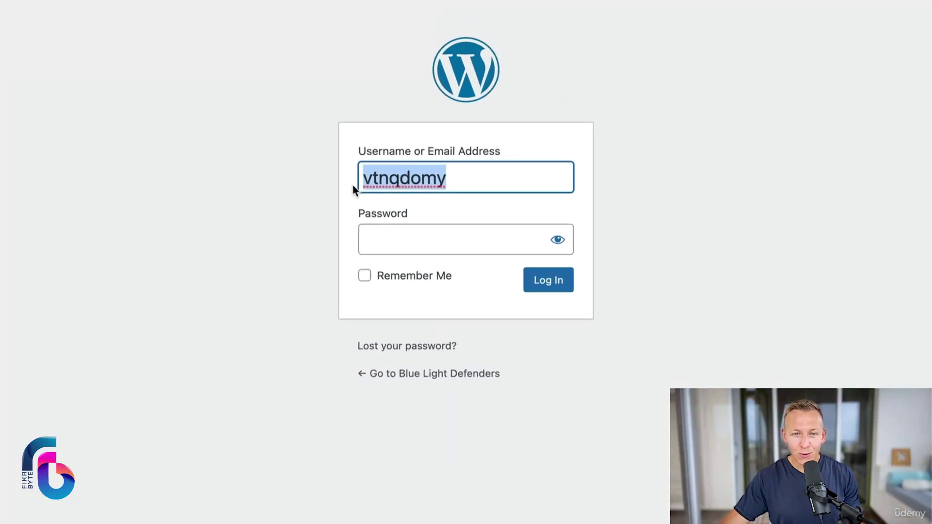
pyautogui.click(489, 185)
pyautogui.click(441, 232)
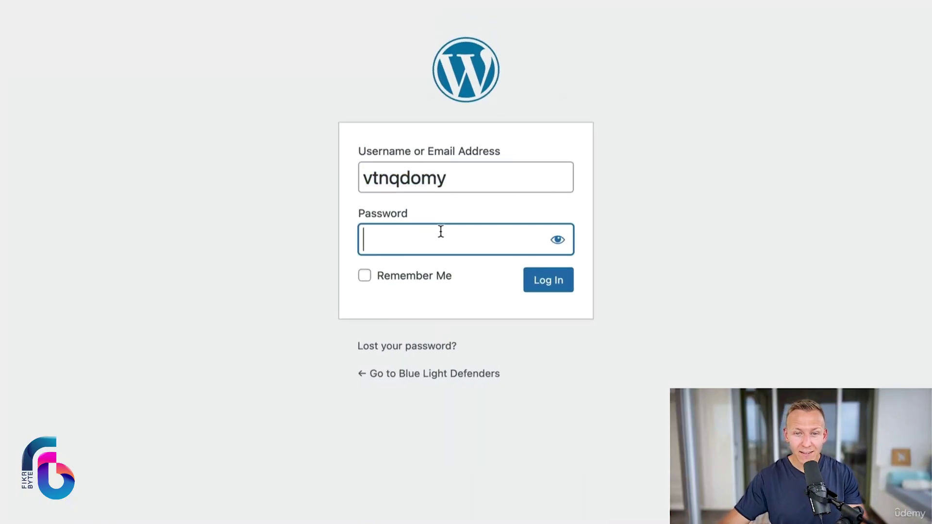
pyautogui.hotkey('ctrl', 'v')
pyautogui.click(565, 285)
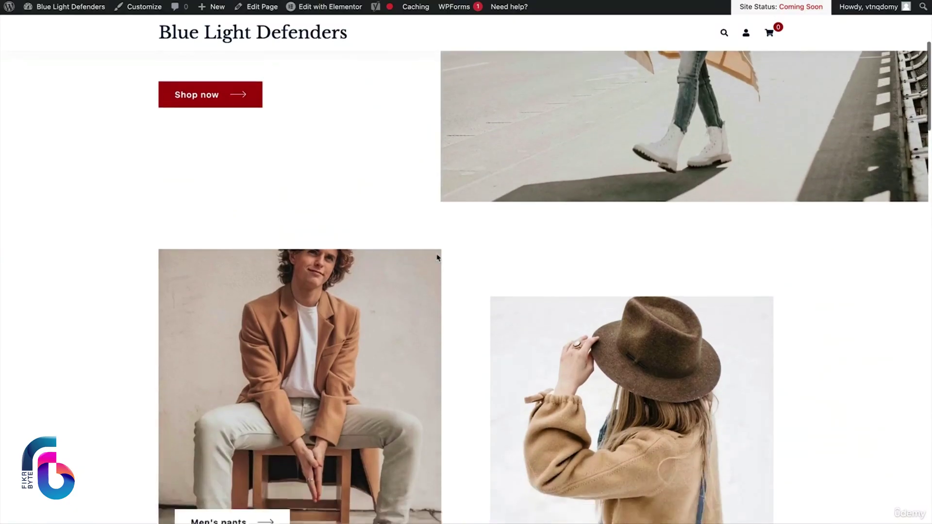
# Look through the Blue Light Defenders shop homepage, including its category images and product listings.
pyautogui.scroll(-15, 437, 257)
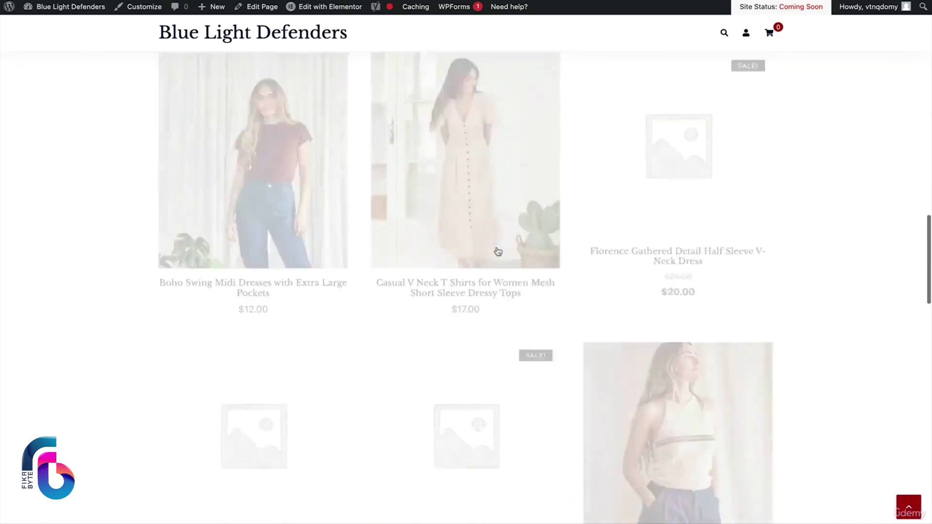
pyautogui.scroll(-10, 498, 251)
pyautogui.scroll(-10, 503, 239)
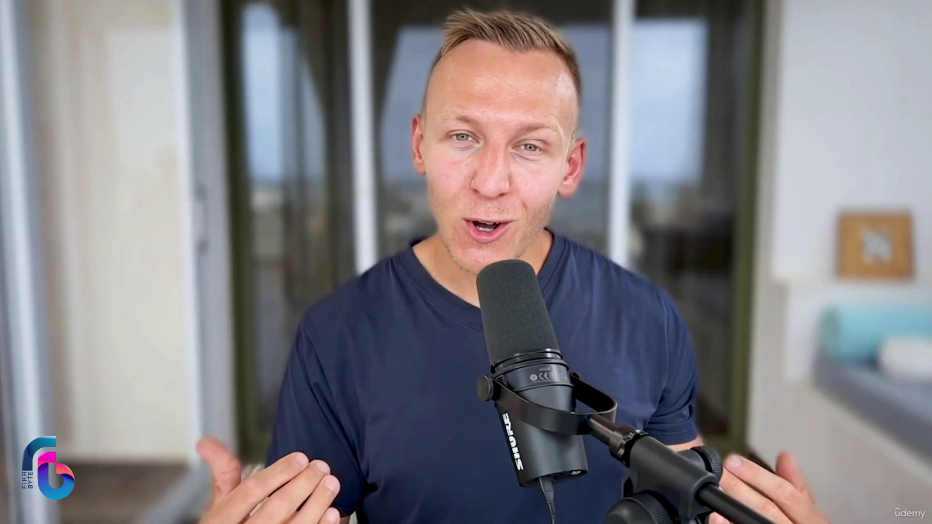